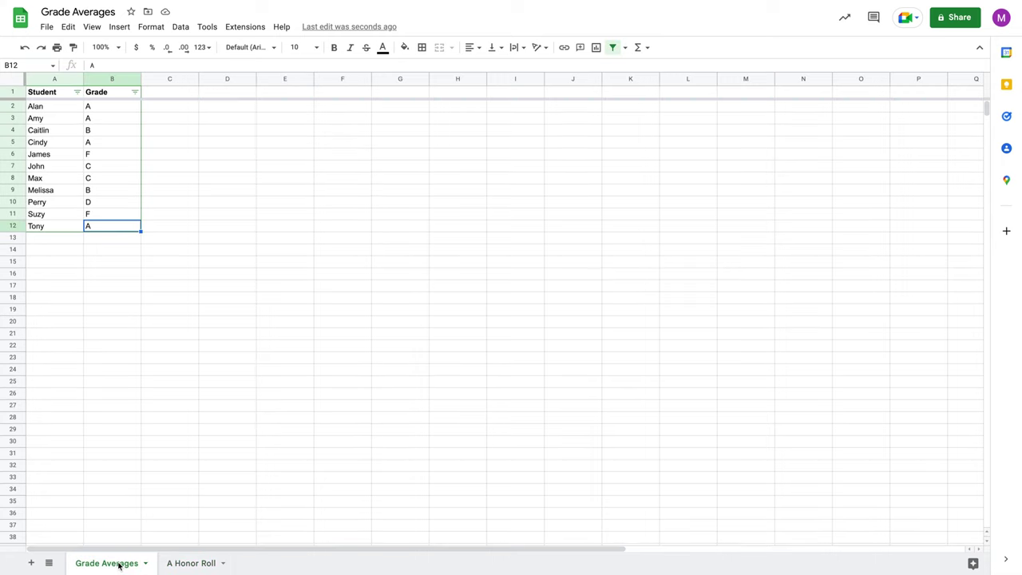
Bold the Student and Grade headers in A1:B1 on A Honor Roll, then select C1 on Grade Averages.
click(184, 565)
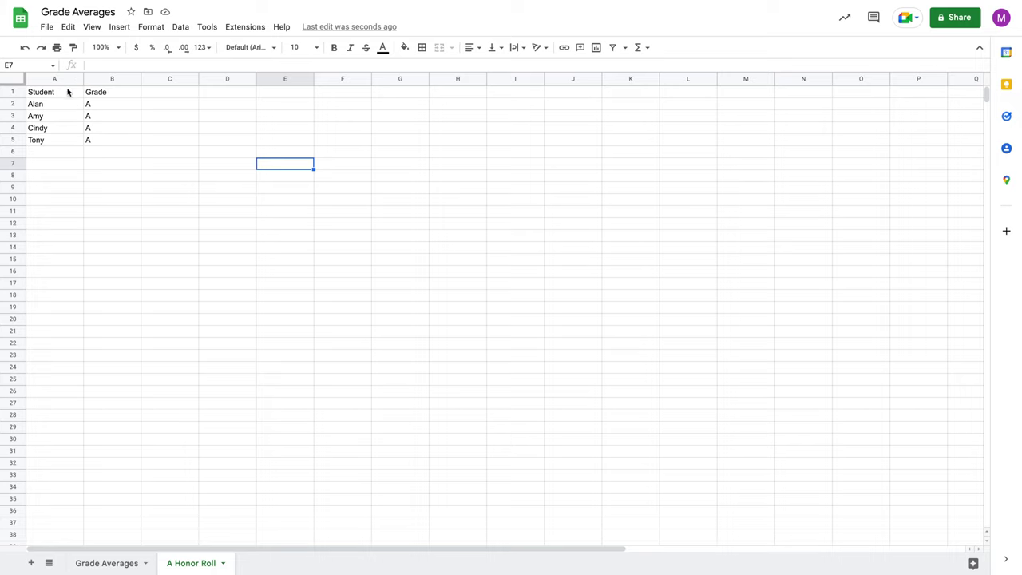
drag(68, 93, 110, 98)
key(ctrl+b)
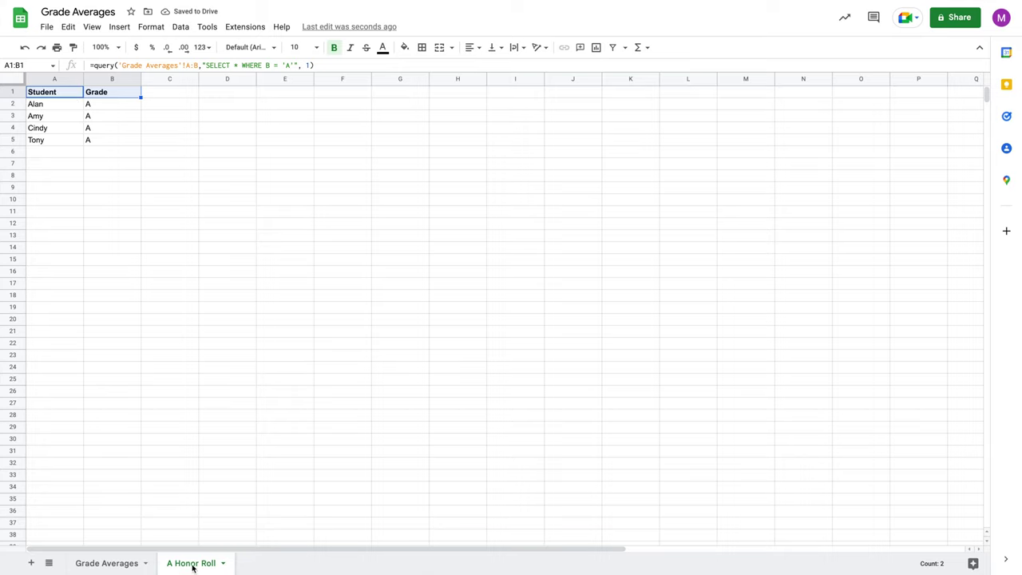
click(106, 563)
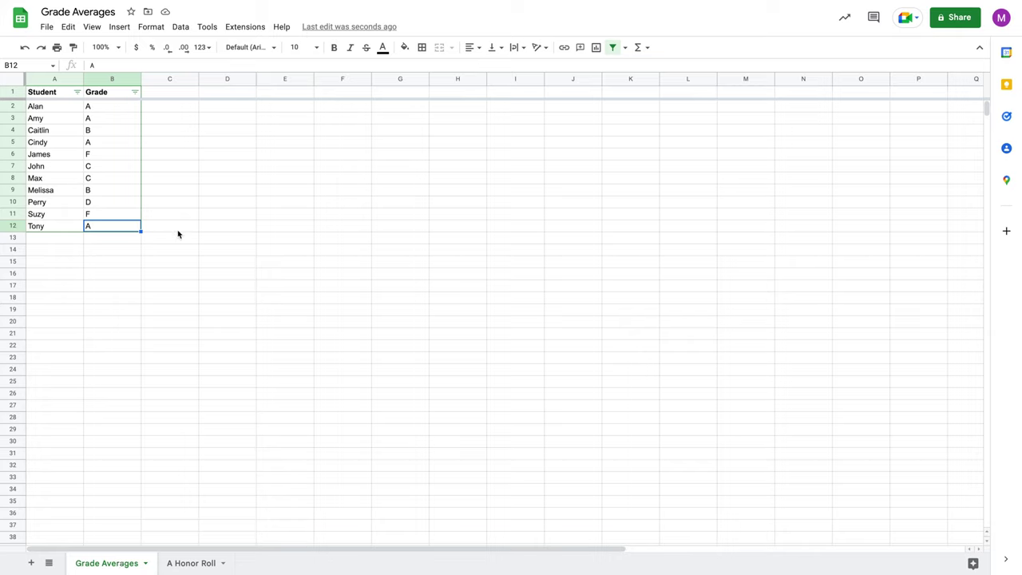
click(170, 94)
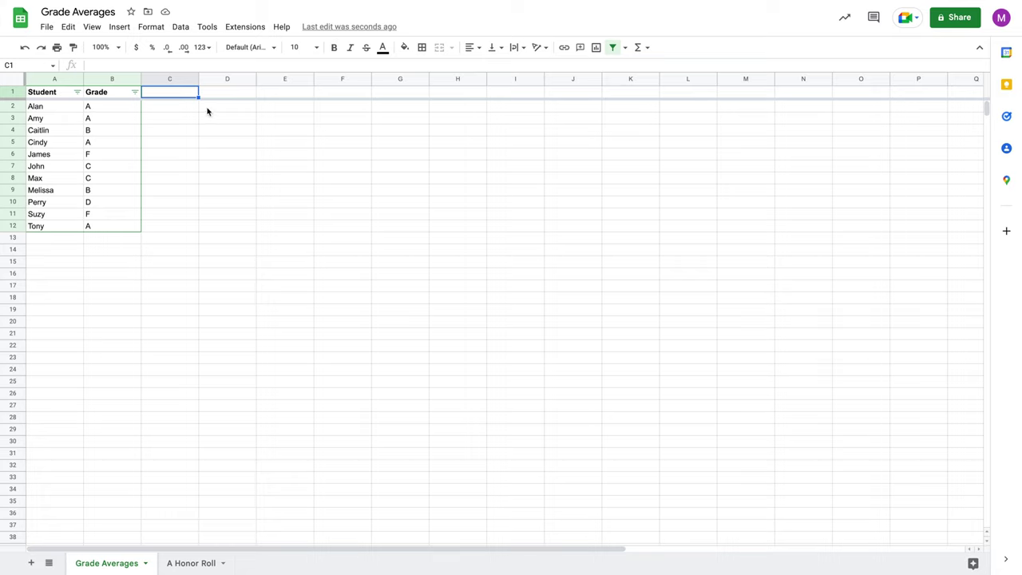
Enter the header Test Average in C1 and scores 89, 90, 82, 89, 50 in C2:C6.
text(Test Average)
key(Return)
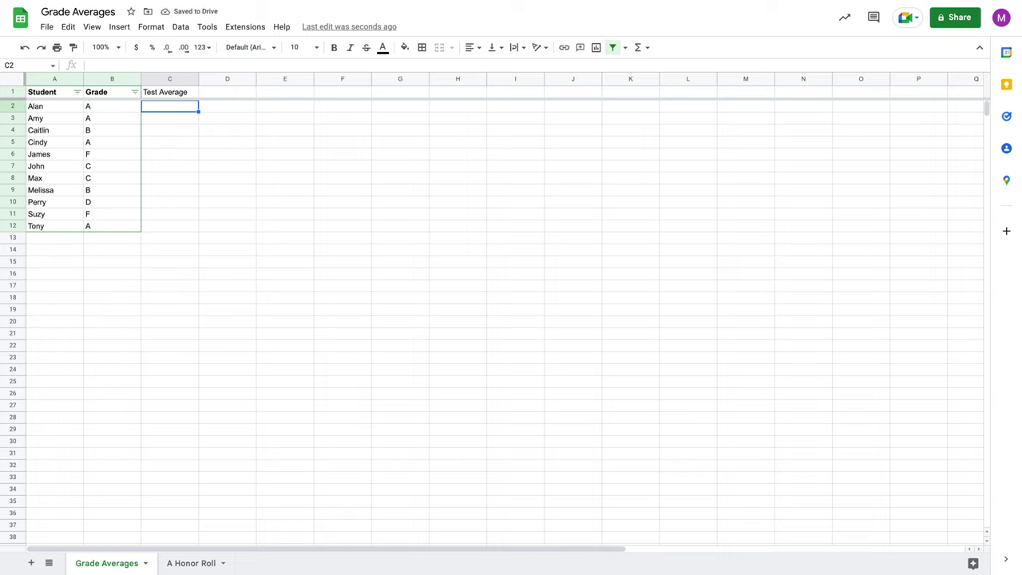
text(89)
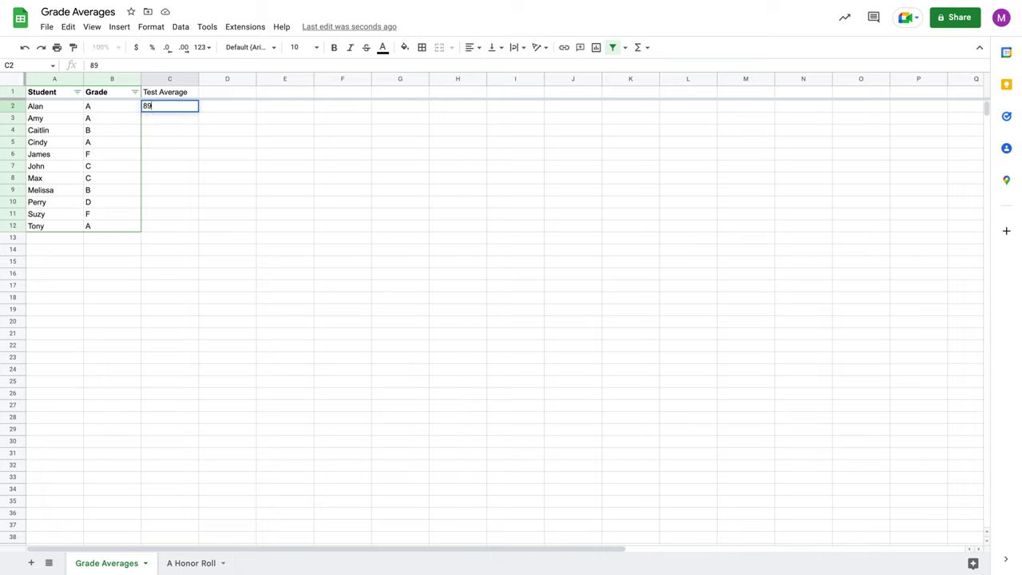
key(Return)
text(90)
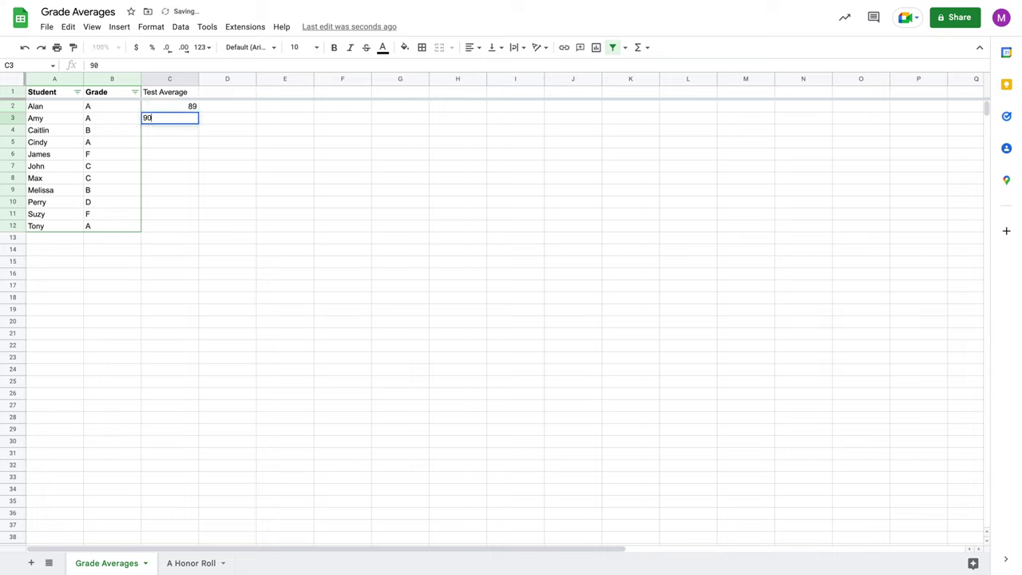
key(Return)
text(82)
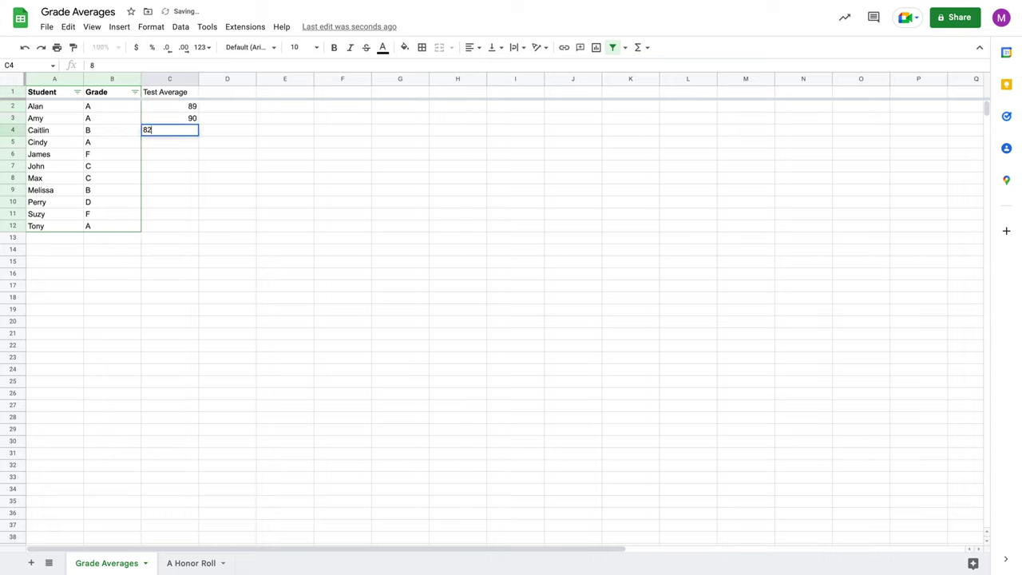
key(Return)
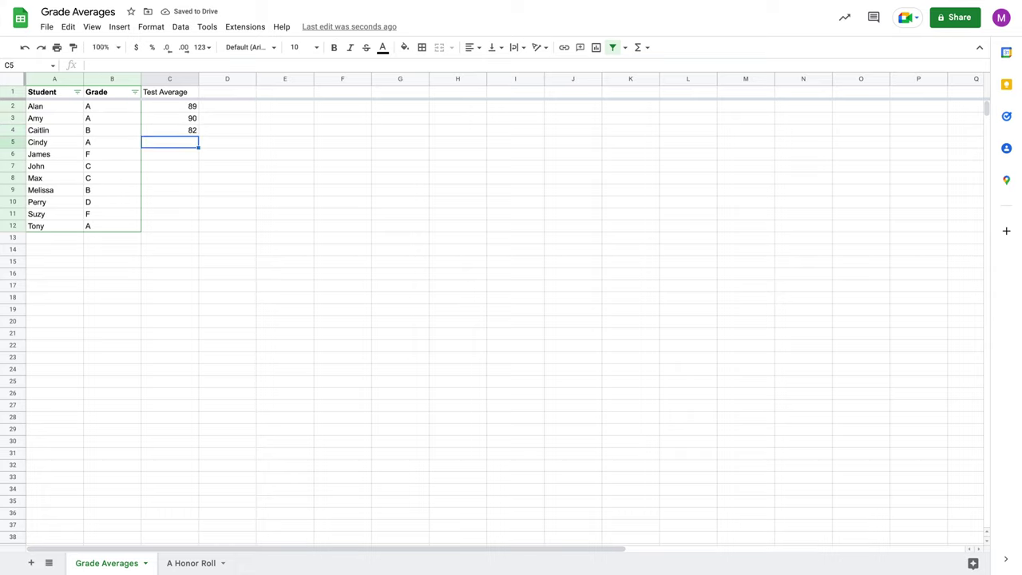
text(89)
key(Return)
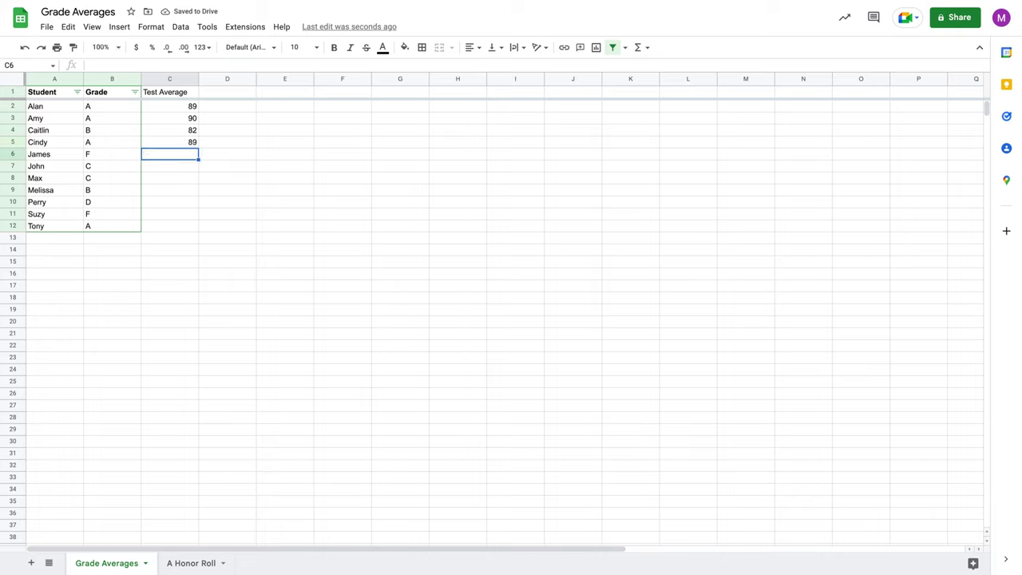
text(50)
key(Return)
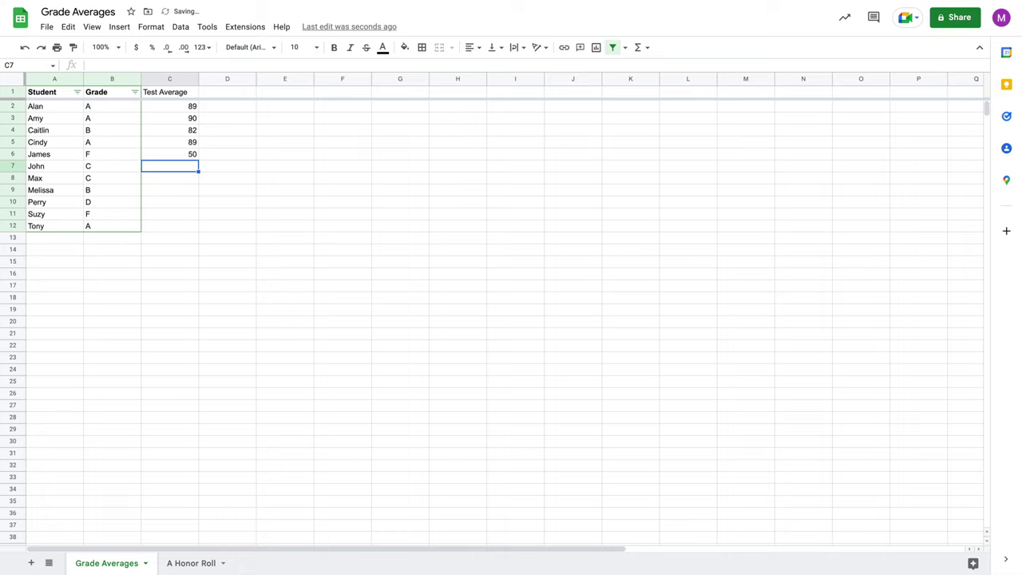
Enter the remaining test scores 72, 78, 83, 65, 29, 99 in C7:C12.
text(72)
key(Return)
text(78)
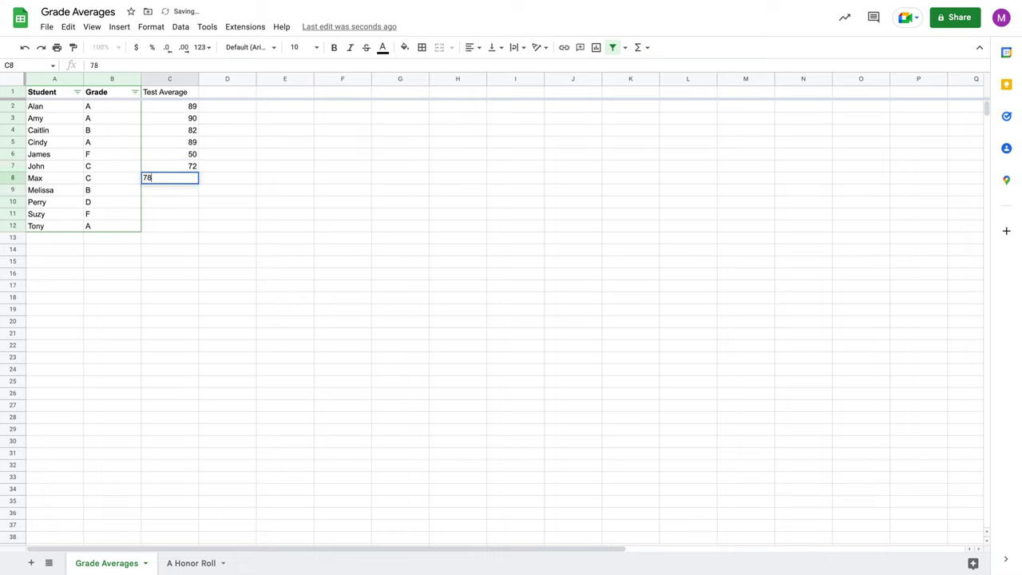
key(Return)
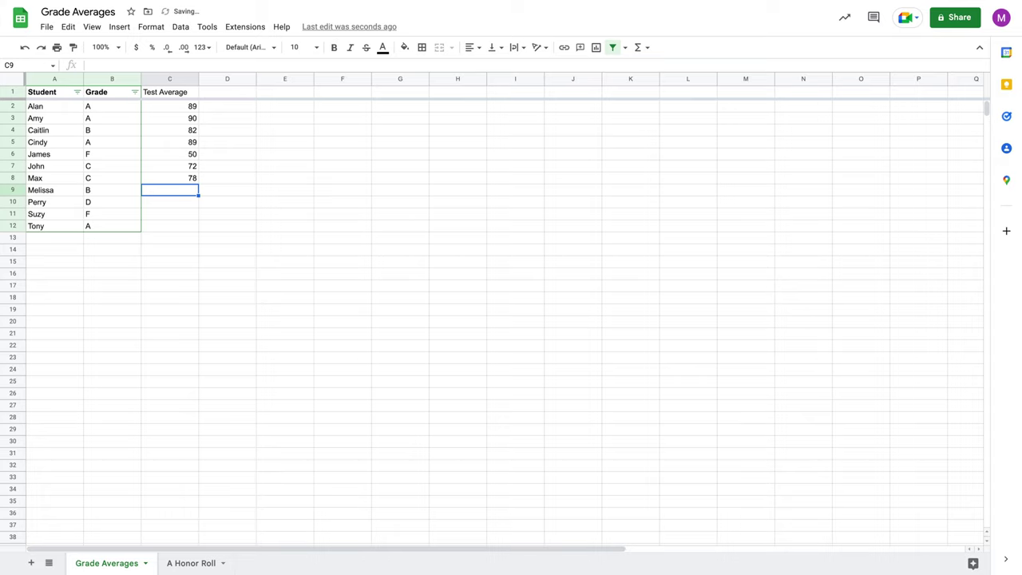
text(83)
key(Return)
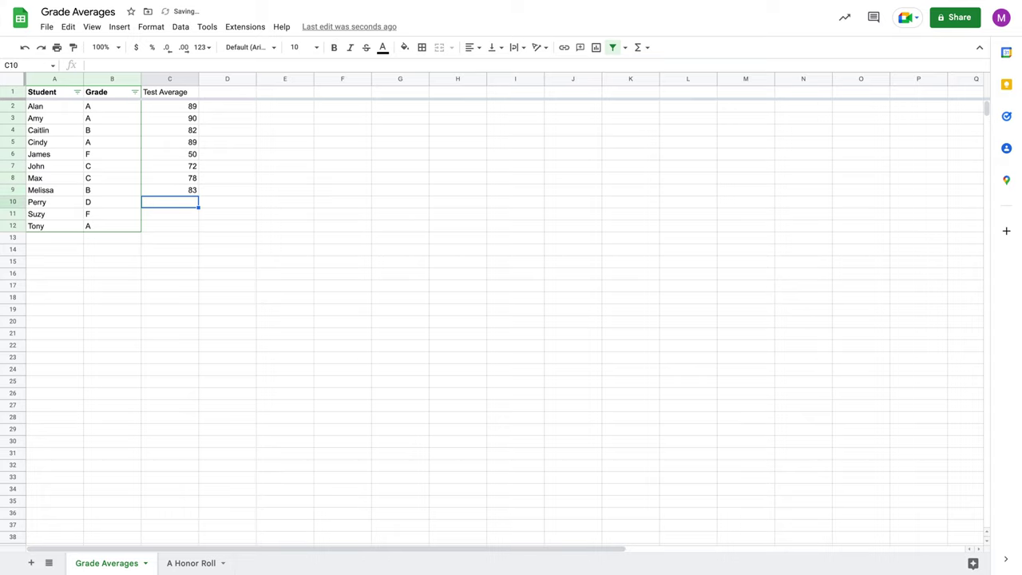
text(65)
key(Return)
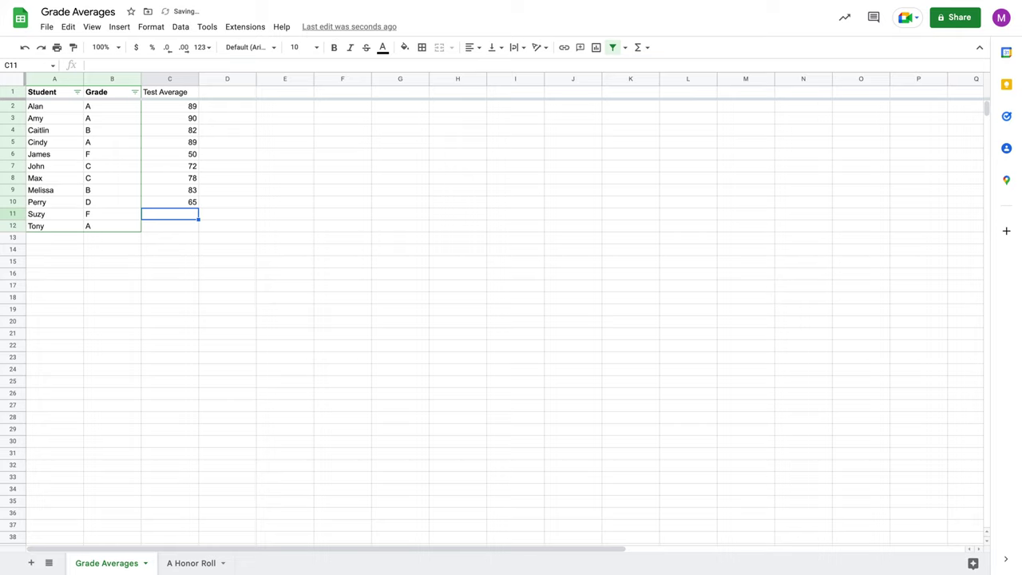
text(29)
key(Return)
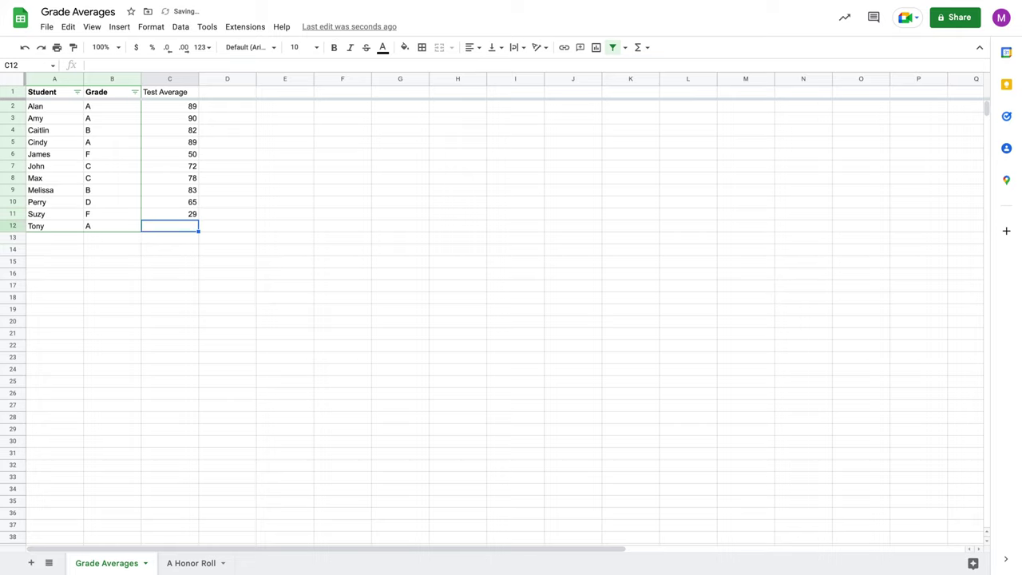
text(99)
key(Return)
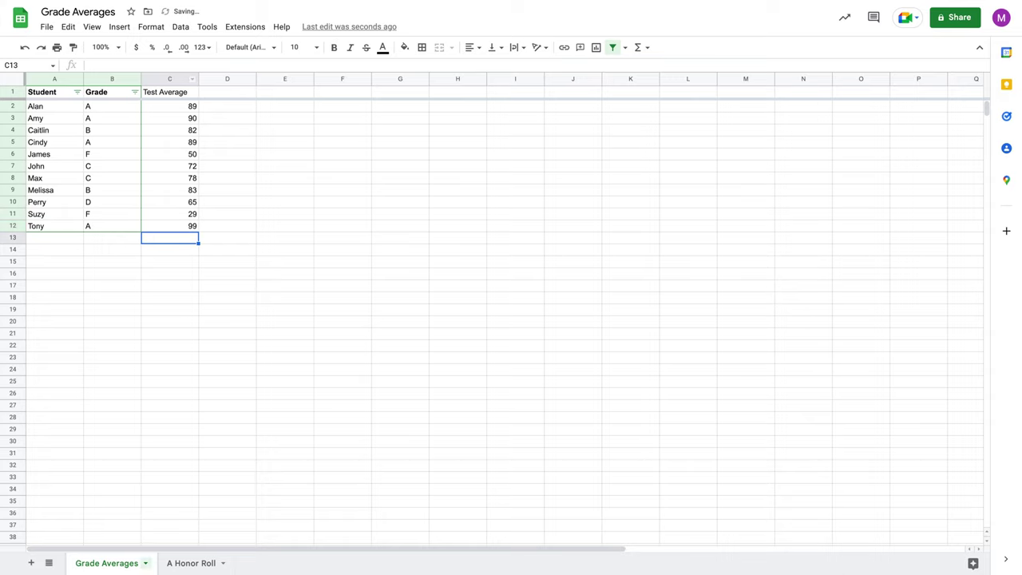
Extend the A Honor Roll QUERY range from A:B to A:C and bold the Test Average header.
click(186, 564)
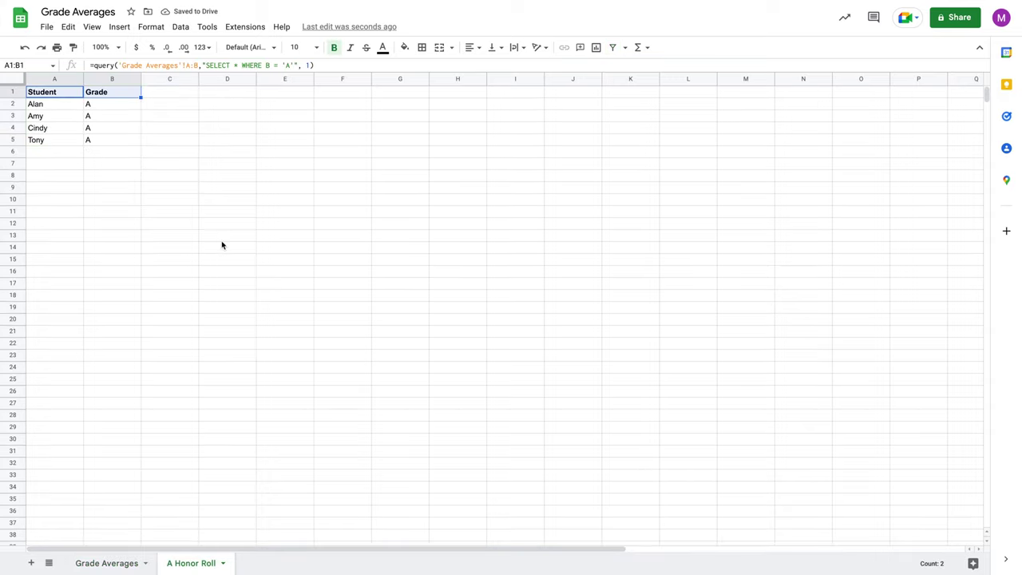
click(197, 66)
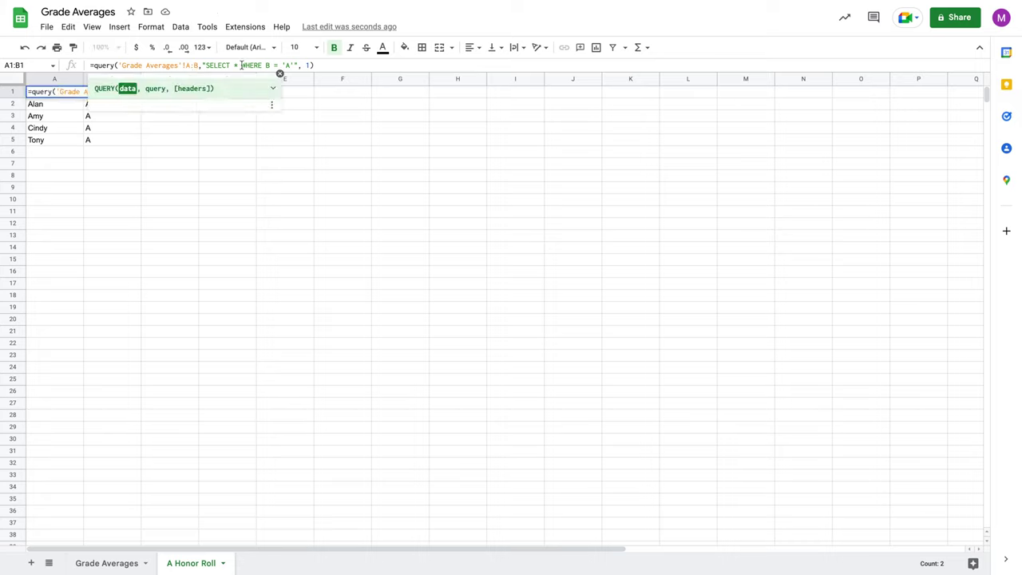
key(BackSpace)
text(C)
key(Return)
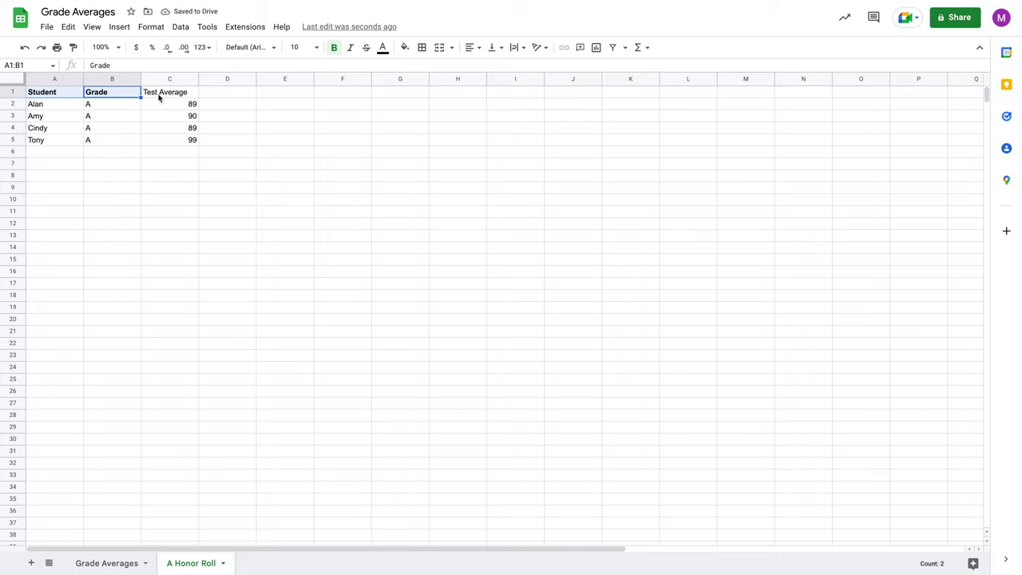
click(189, 94)
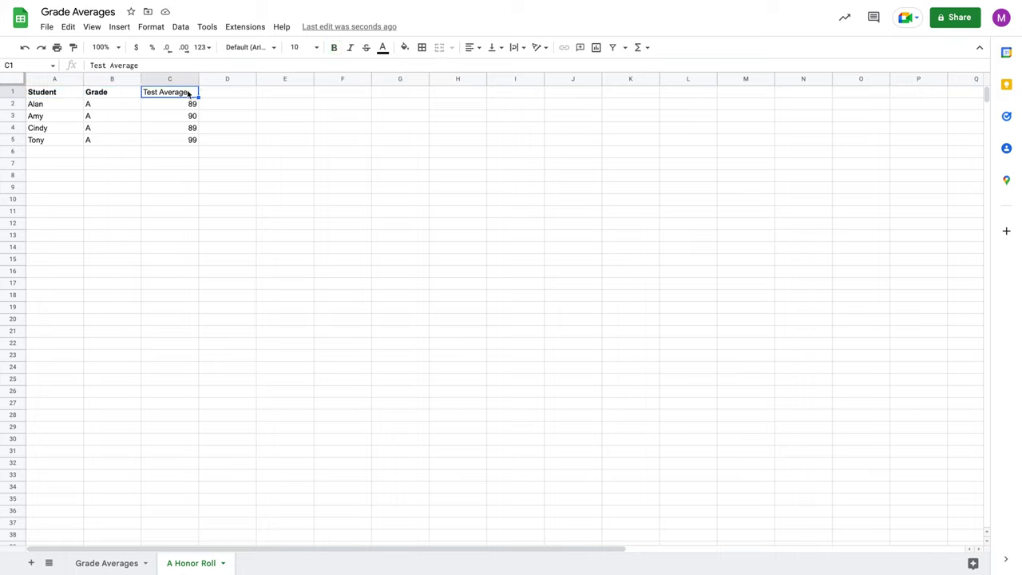
key(ctrl+b)
Highlight the returned test scores, student names and A grades to review the query results.
click(179, 116)
drag(172, 105, 173, 148)
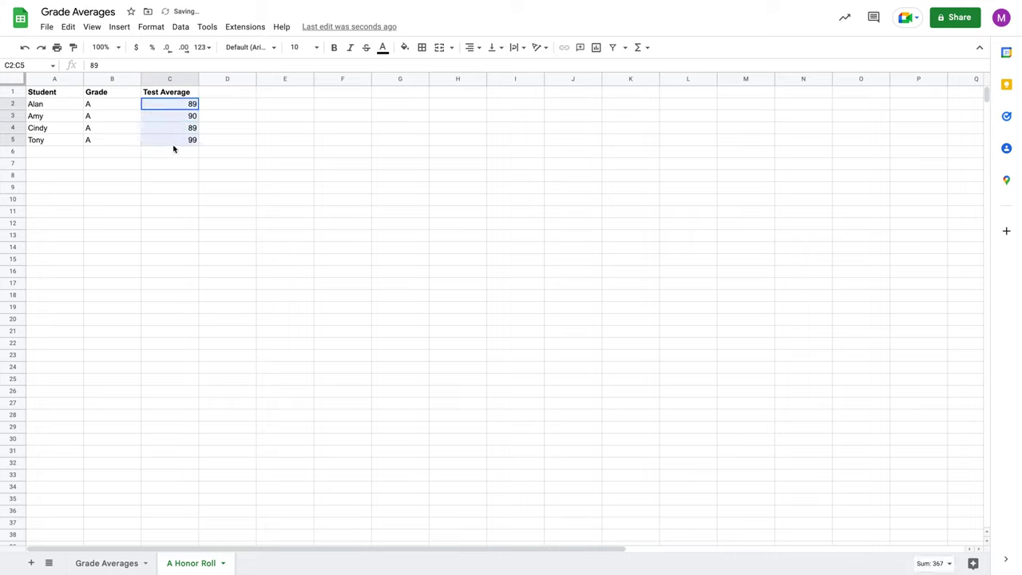
click(173, 141)
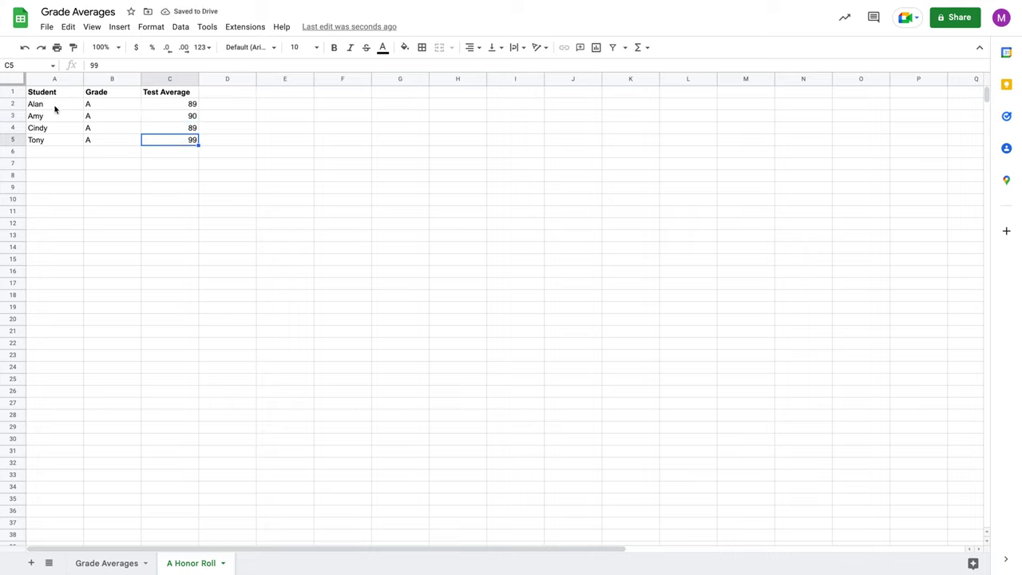
drag(56, 108, 110, 141)
click(110, 141)
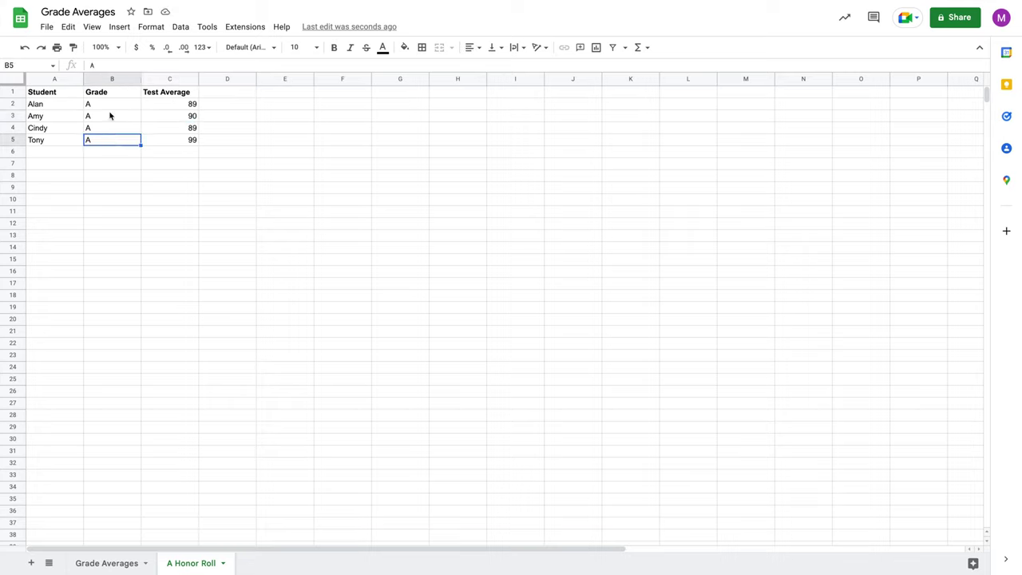
drag(107, 103, 108, 140)
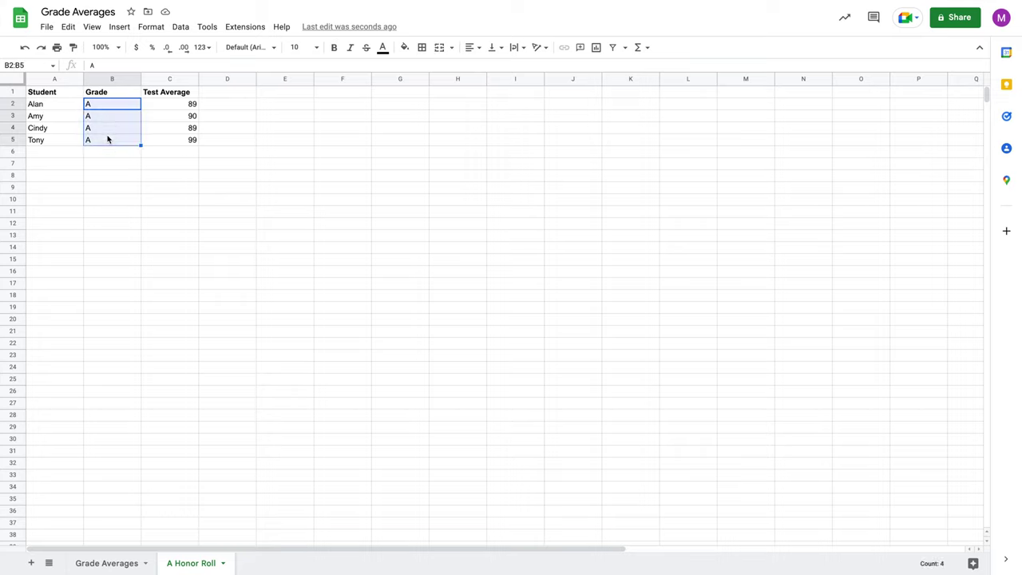
click(108, 140)
click(110, 107)
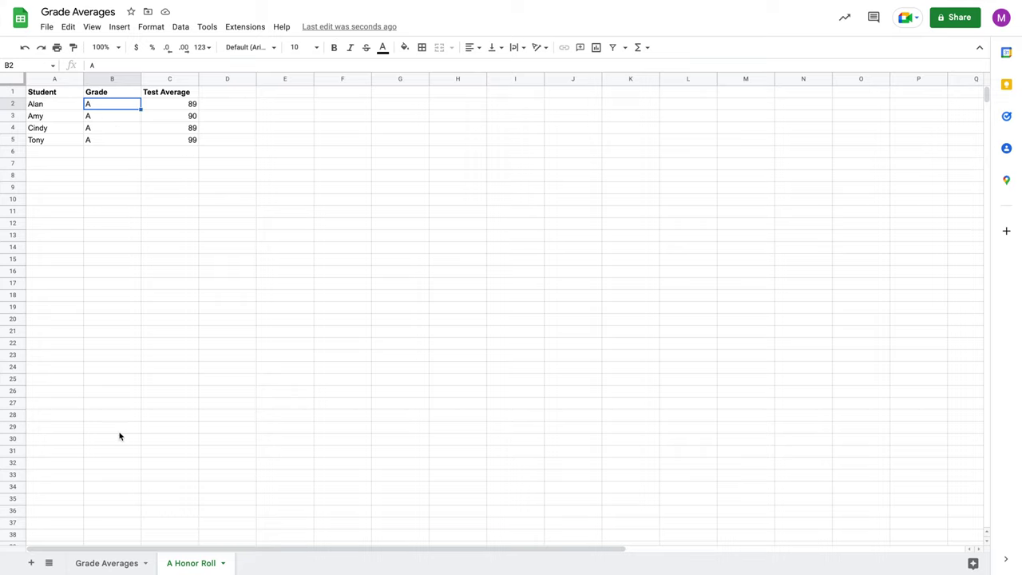
click(156, 104)
click(50, 90)
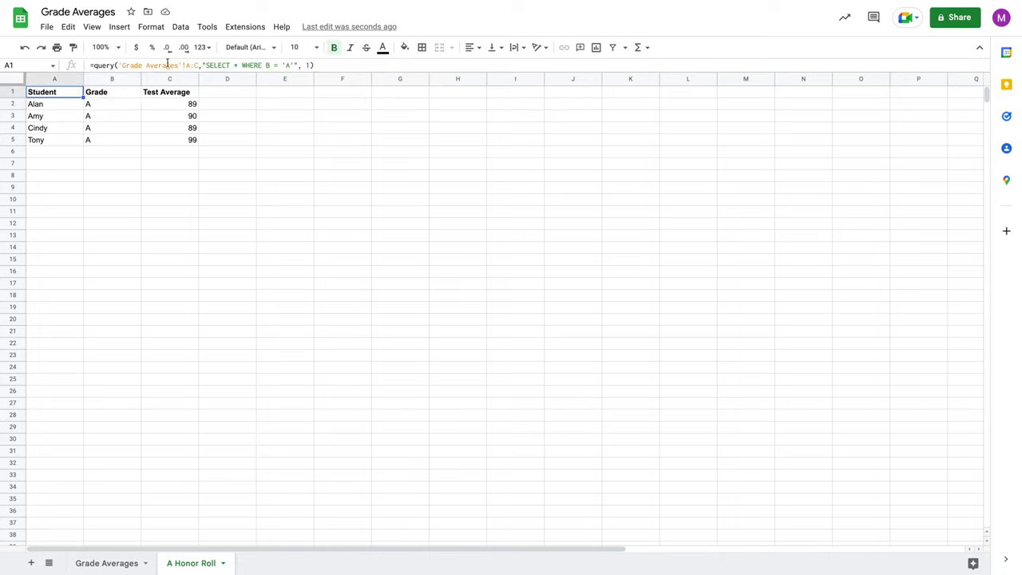
Replace SELECT * with SELECT A so the query returns only the Student names.
click(235, 65)
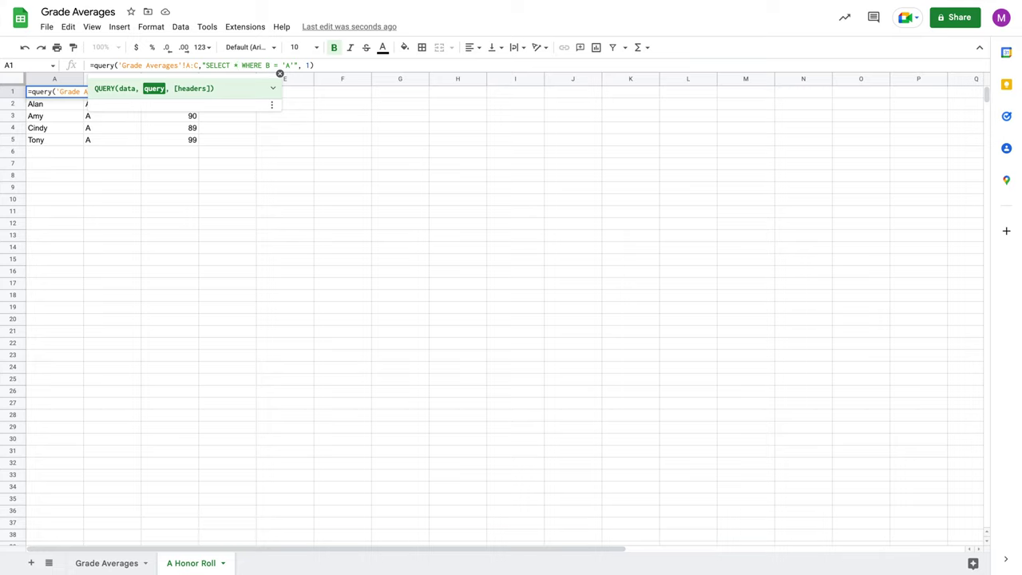
key(BackSpace)
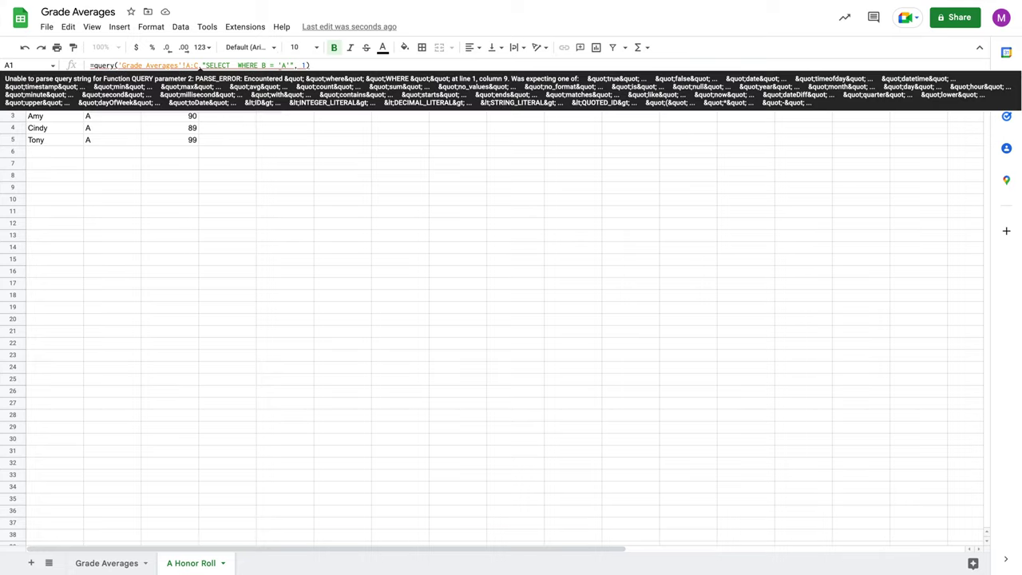
text(A)
key(Return)
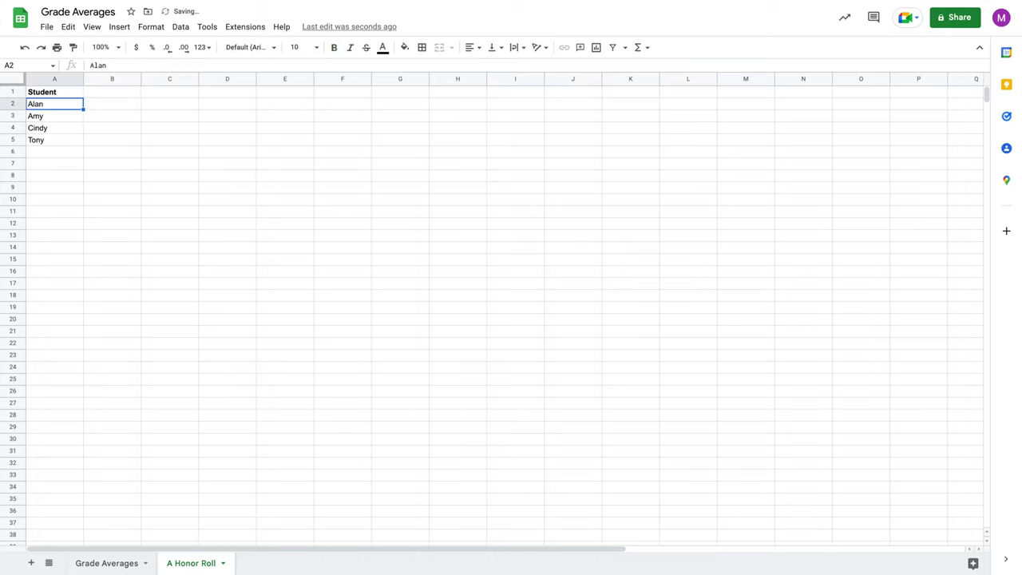
click(210, 68)
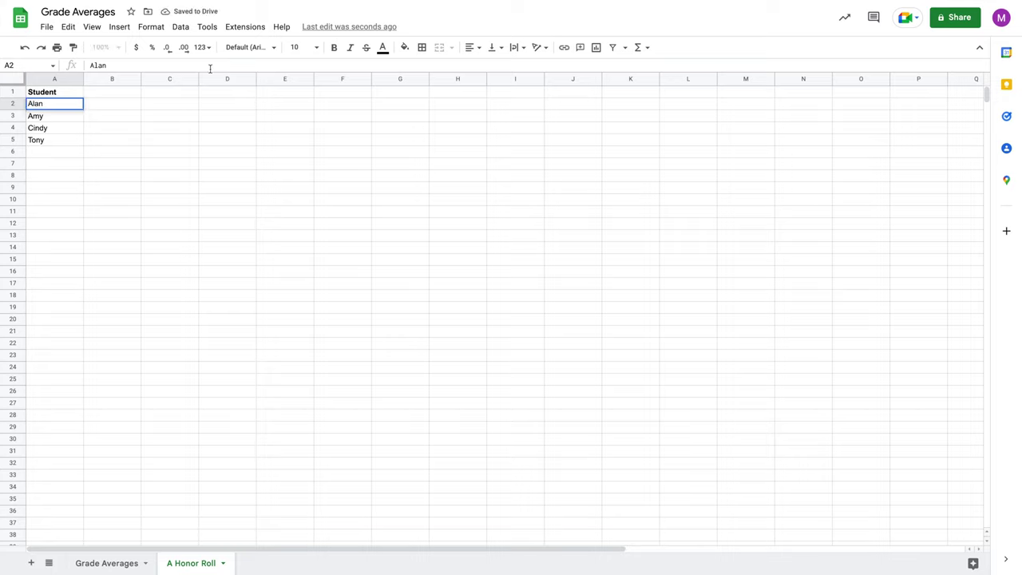
click(56, 95)
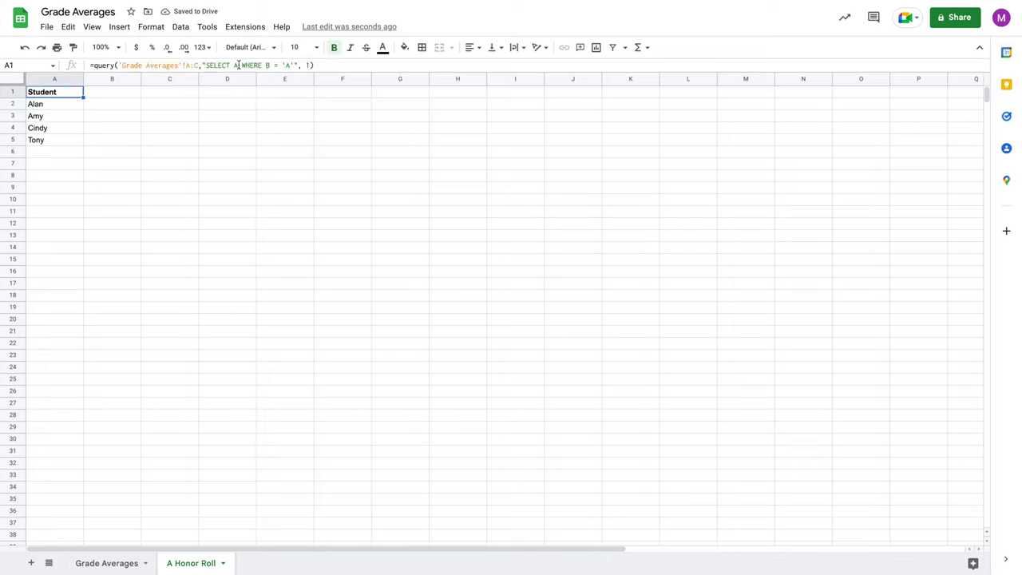
Add ', B' to the SELECT clause so the query returns Student and Grade.
click(281, 65)
text(, B)
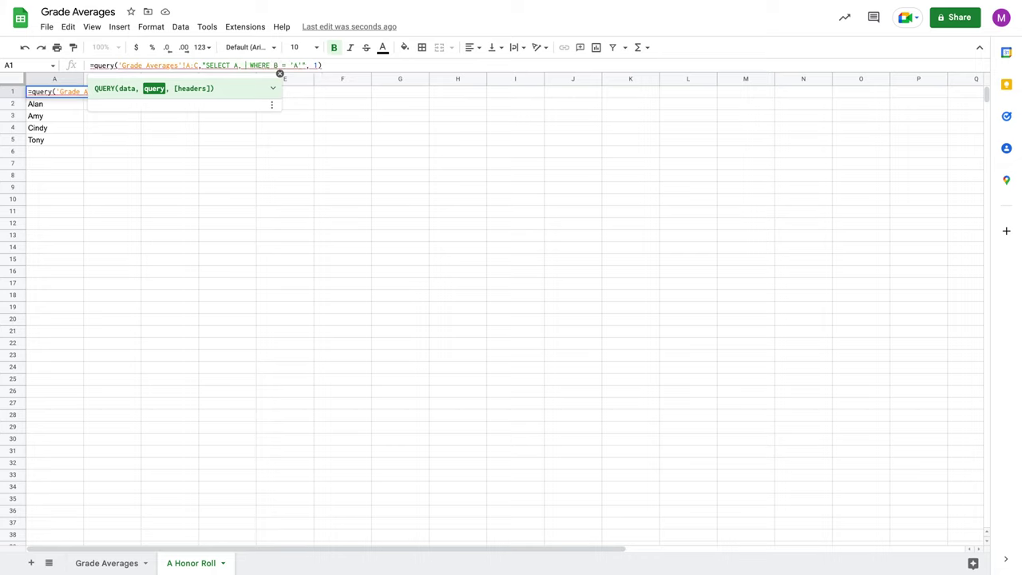
key(Return)
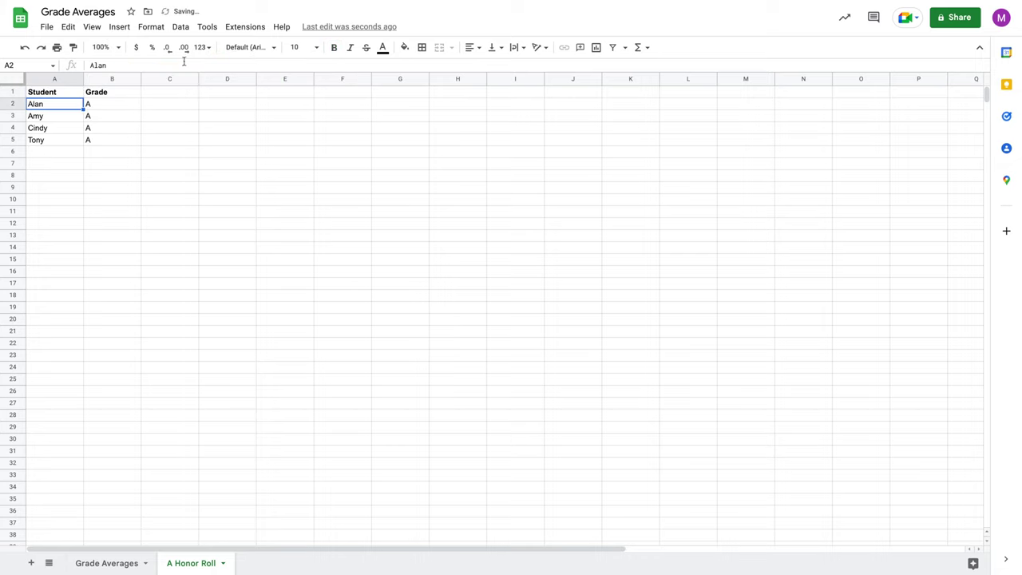
click(73, 95)
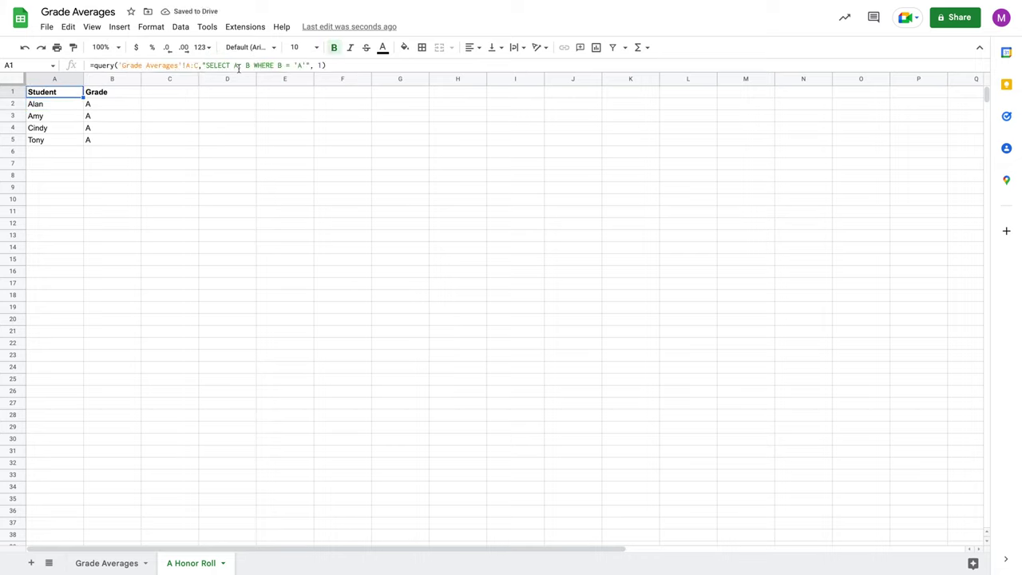
drag(249, 66, 206, 65)
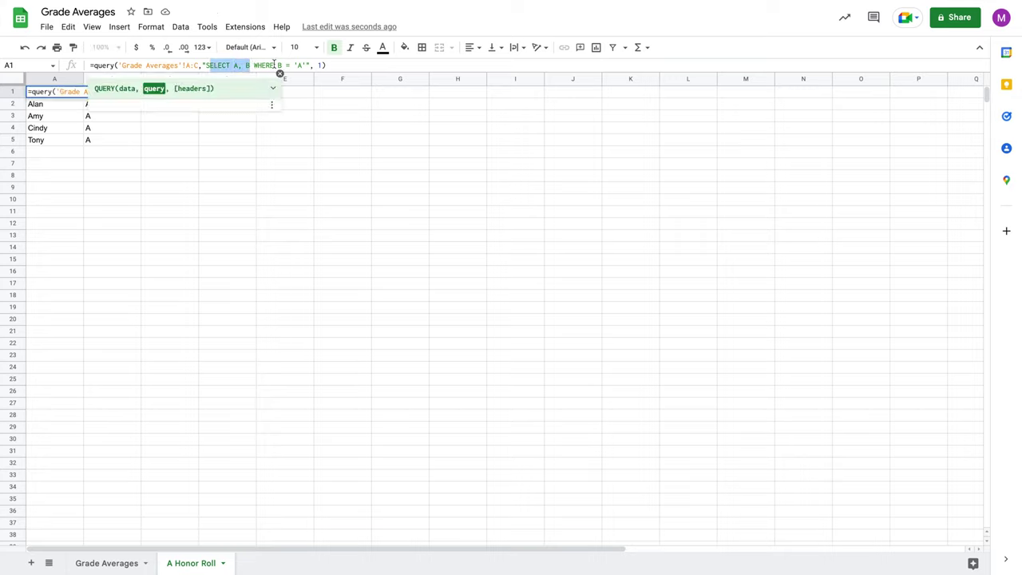
key(Return)
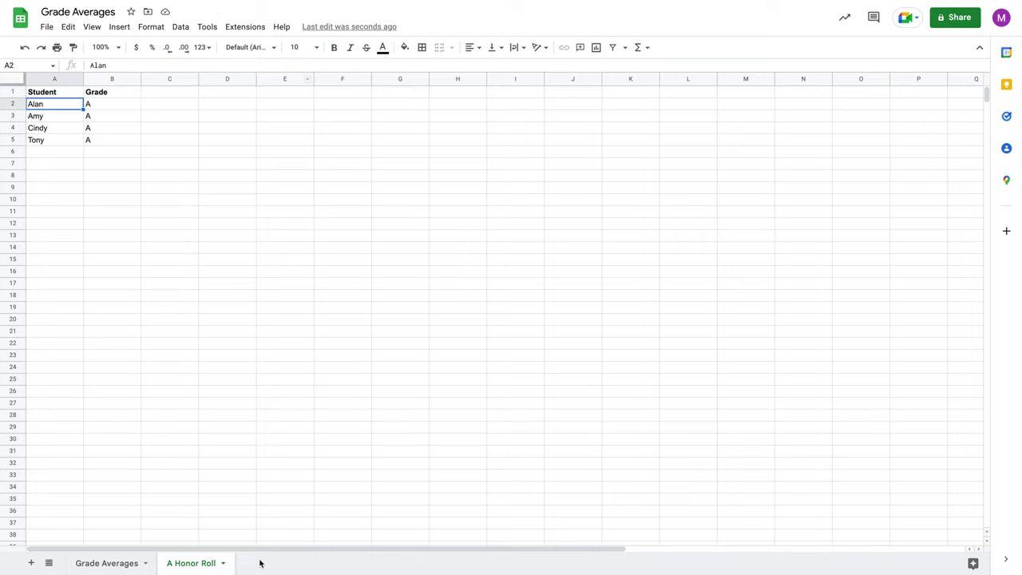
Compare with the Grade Averages sheet, then reopen the A Honor Roll query for editing.
click(107, 563)
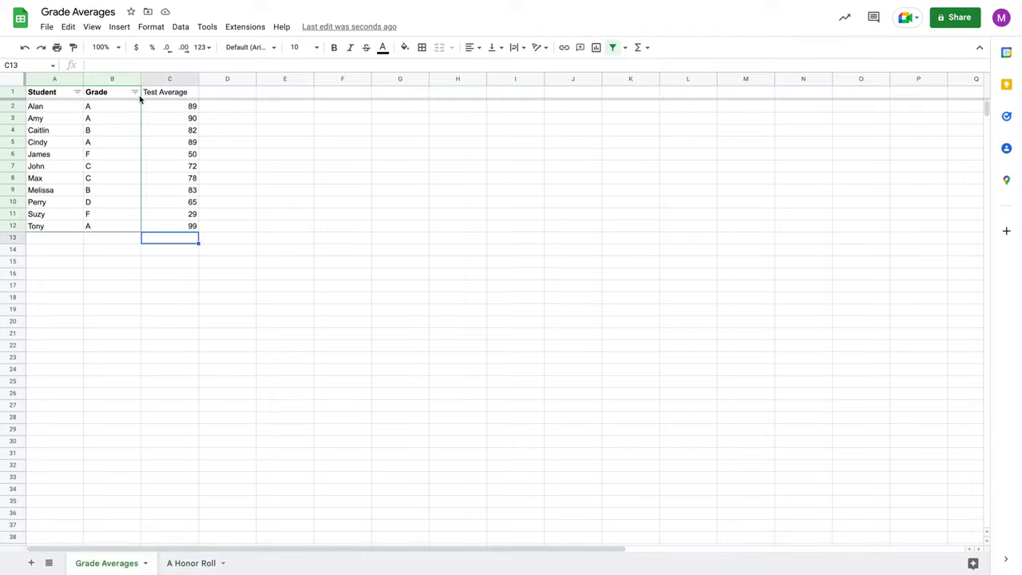
click(183, 562)
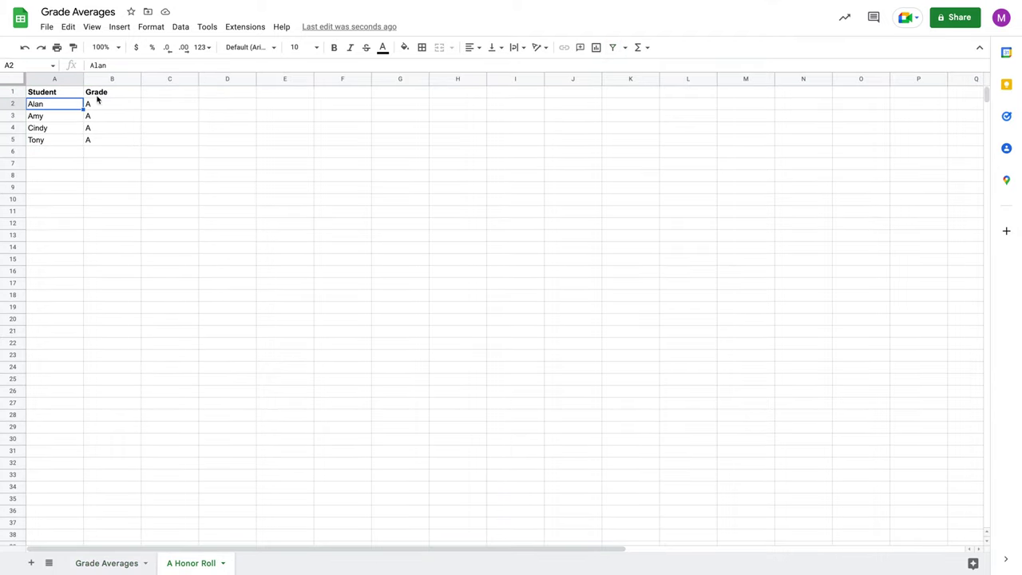
click(67, 93)
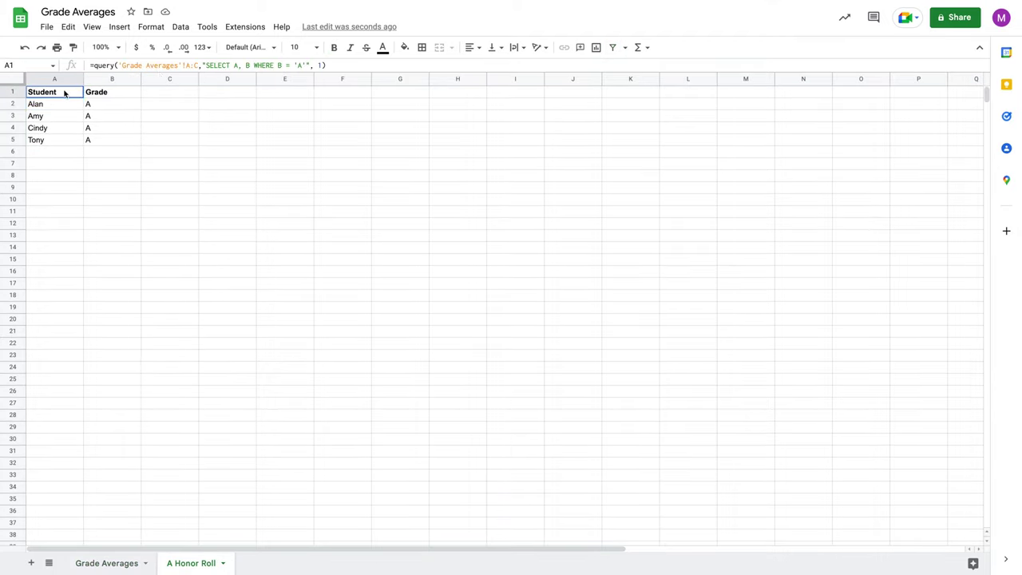
click(247, 65)
Change SELECT A, B to SELECT A, C so the query shows Test Average scores.
key(BackSpace)
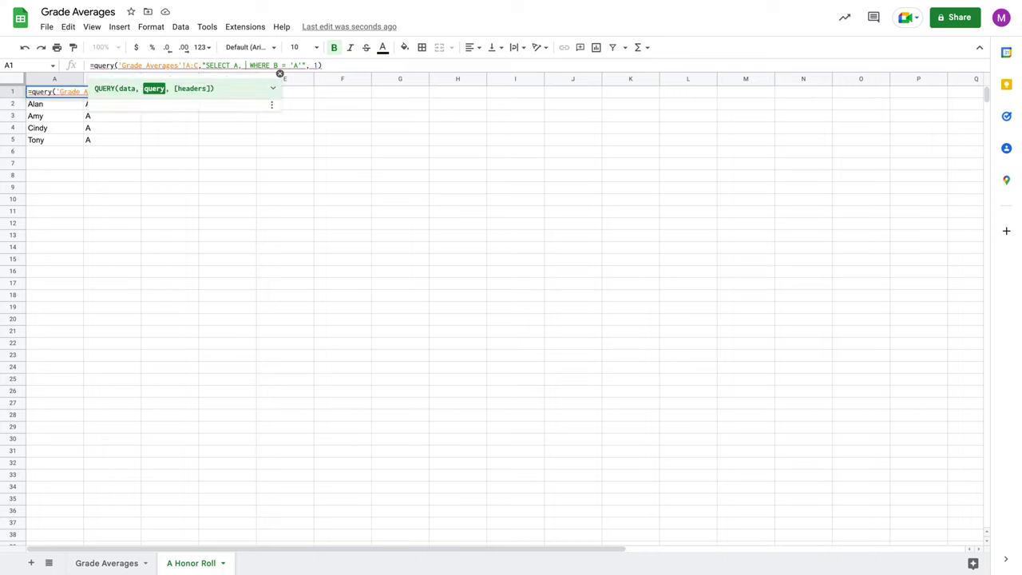
text(C)
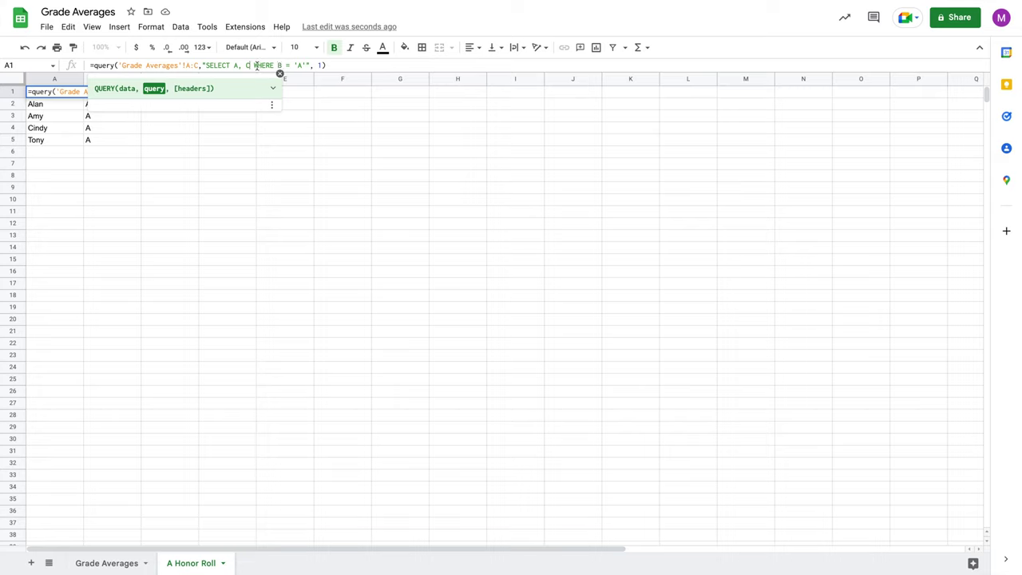
drag(256, 66, 309, 65)
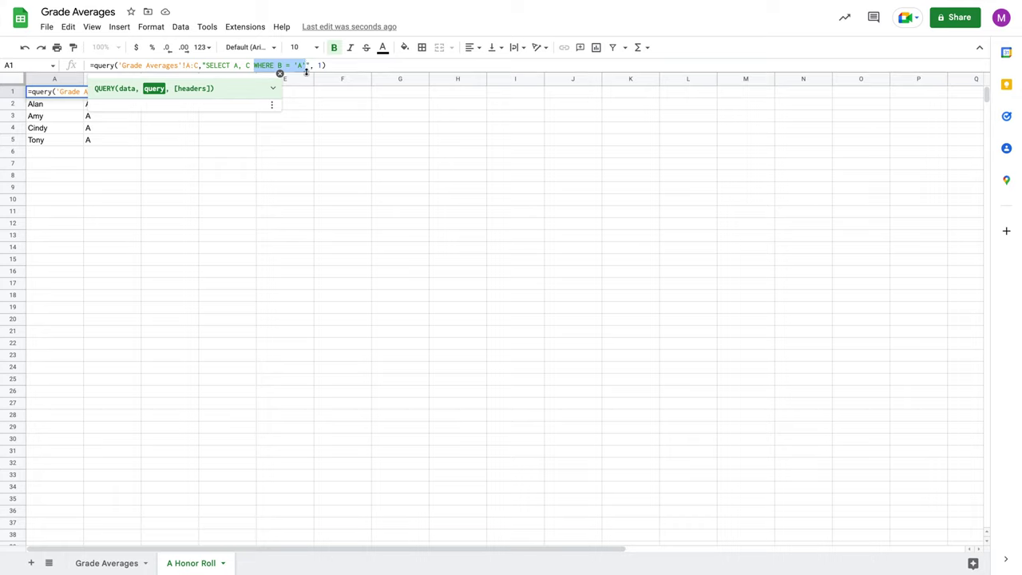
key(BackSpace)
key(Return)
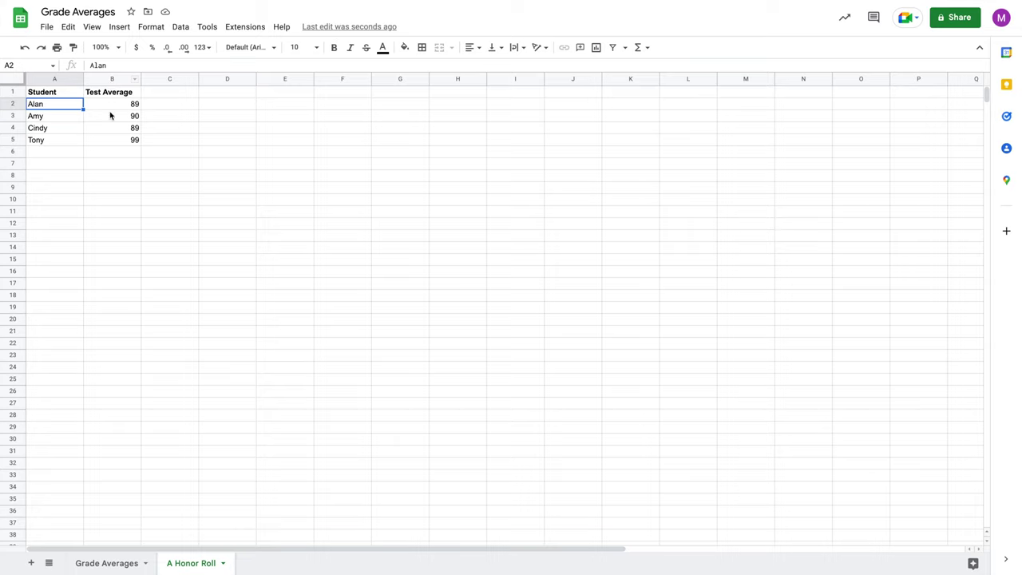
Check the Grade Averages sheet, then return and select the A Honor Roll query cell.
click(106, 566)
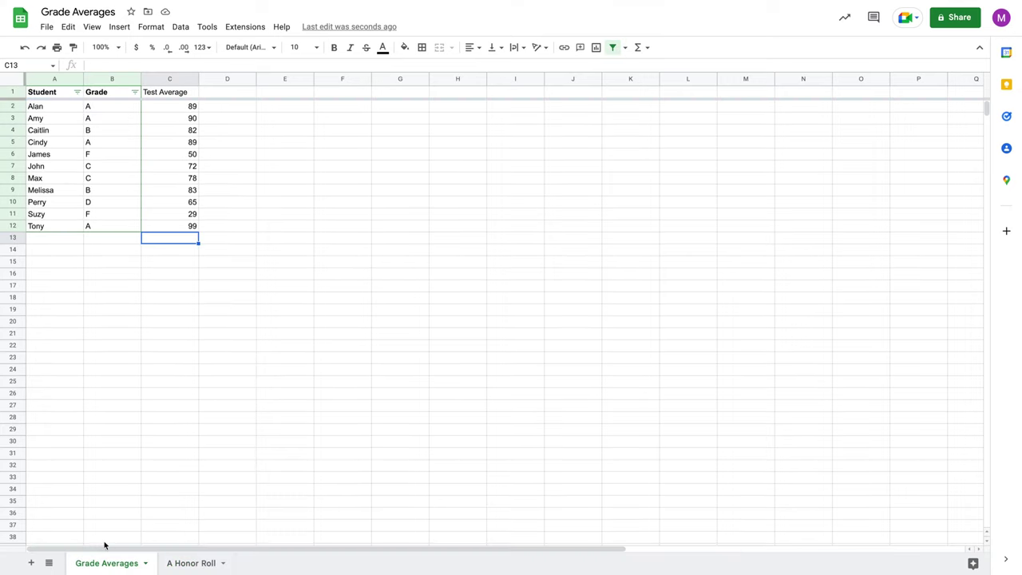
click(184, 563)
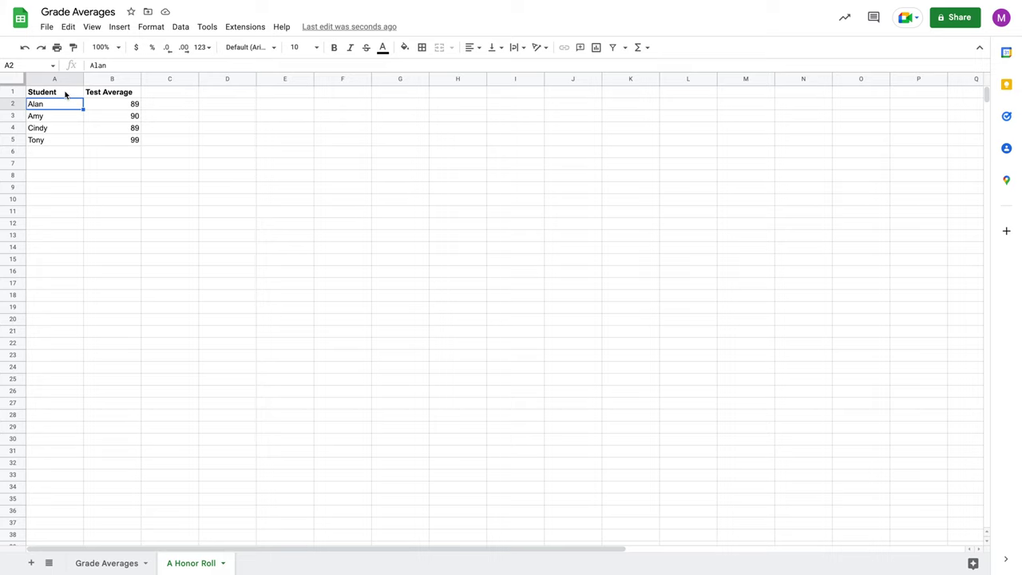
click(66, 94)
Revert the query to SELECT A, B WHERE B = 'A', removing a stray backslash.
click(246, 65)
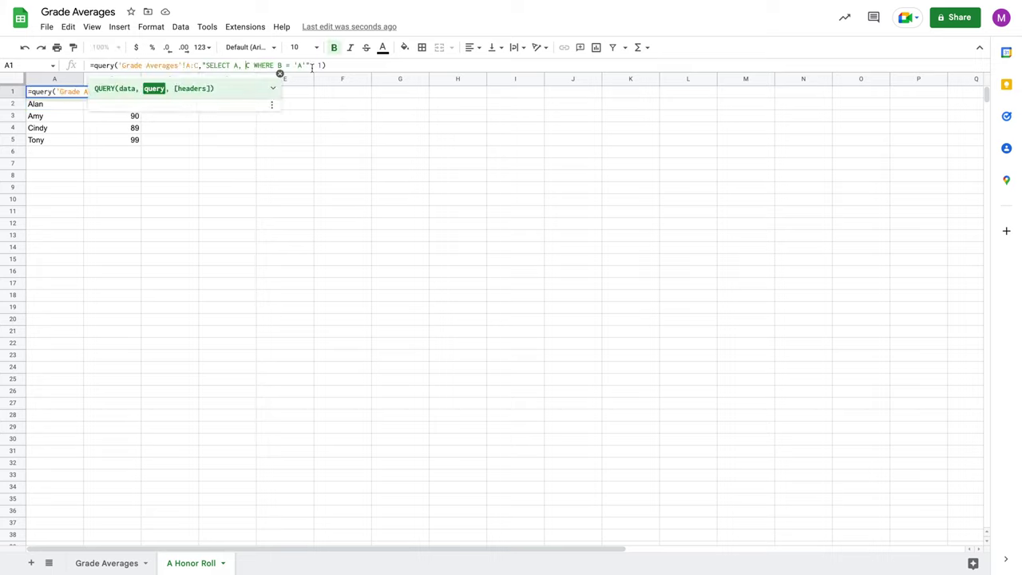
text(\)
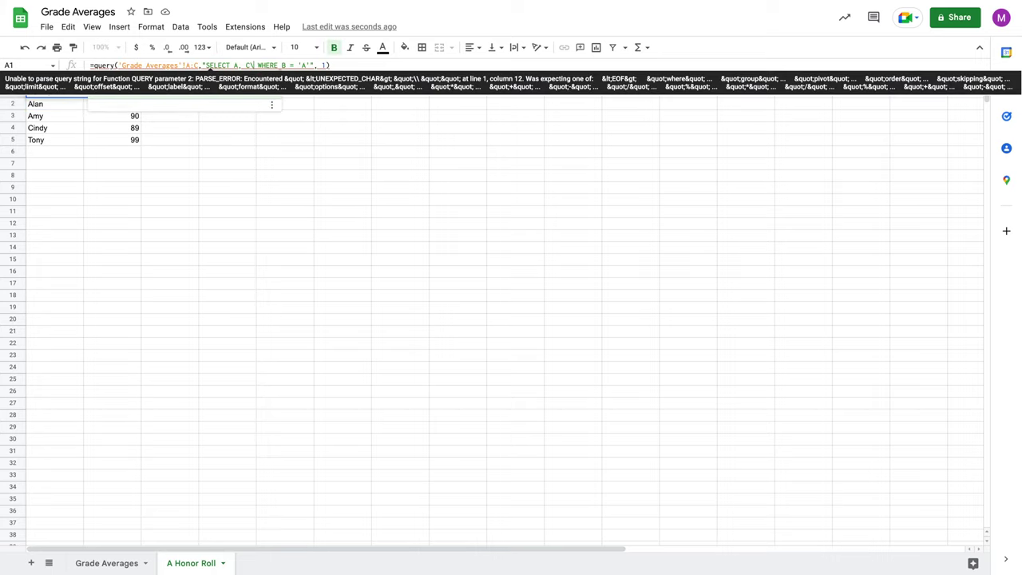
key(BackSpace)
key(Return)
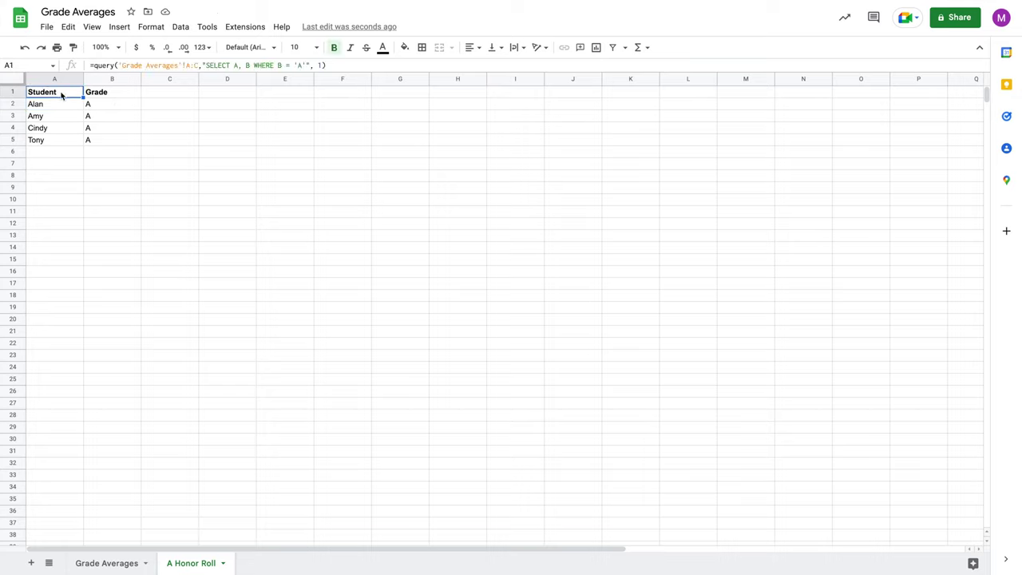
Inspect the Grade header and the A1 query, then switch to the Grade Averages sheet.
click(110, 92)
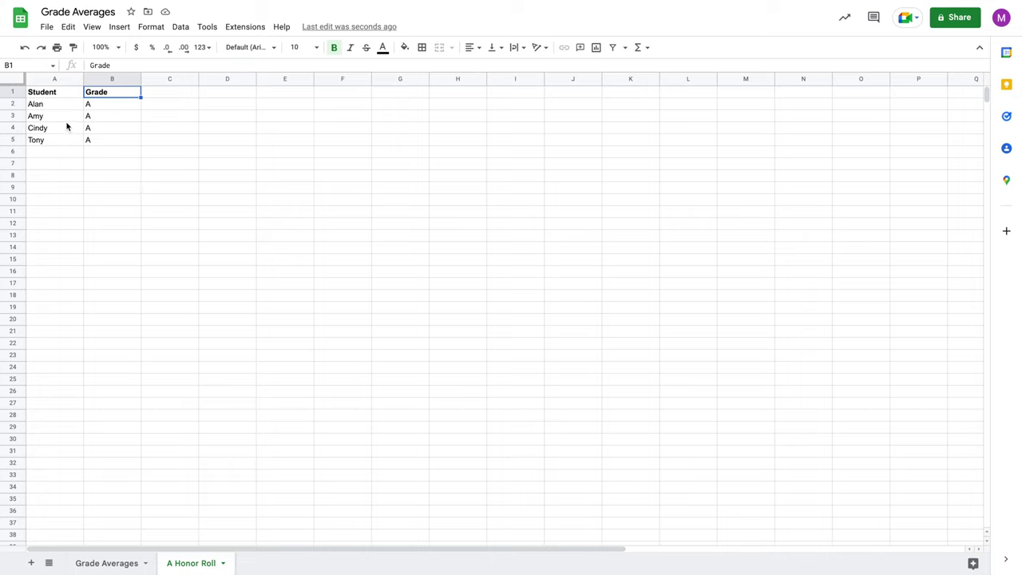
click(62, 94)
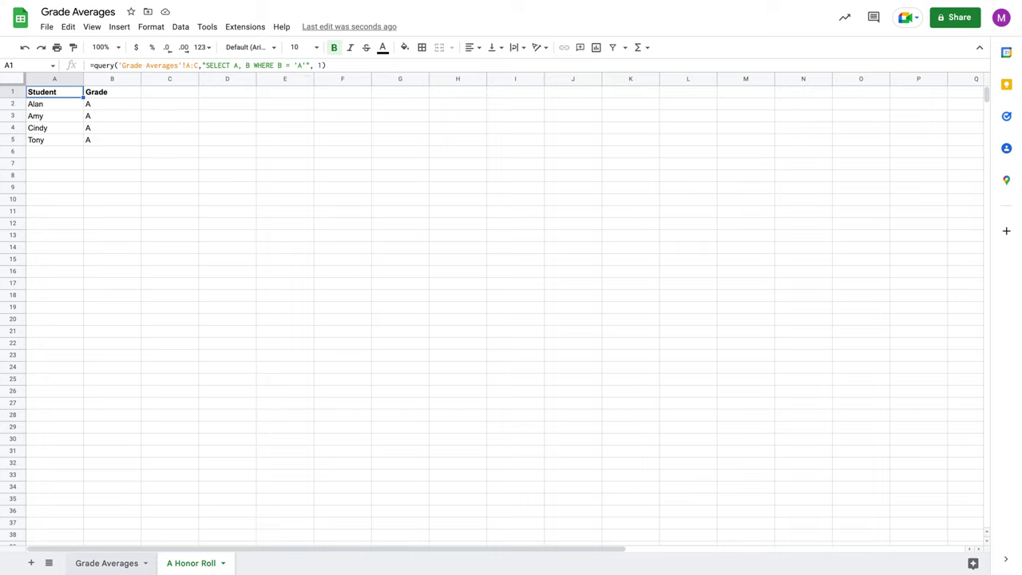
click(107, 563)
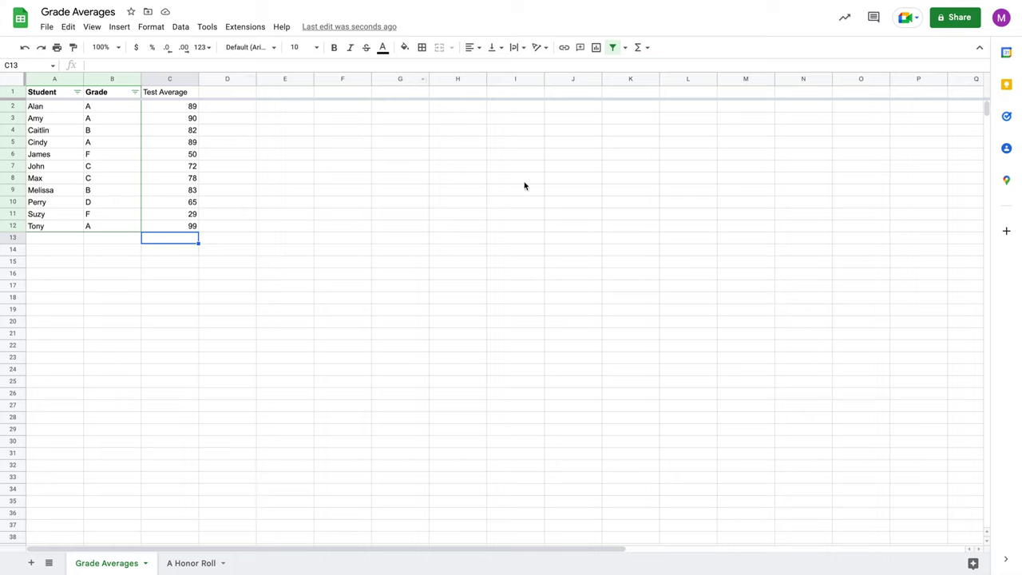
Toggle between Grade Averages and A Honor Roll, ending on A Honor Roll with A1 selected.
click(196, 562)
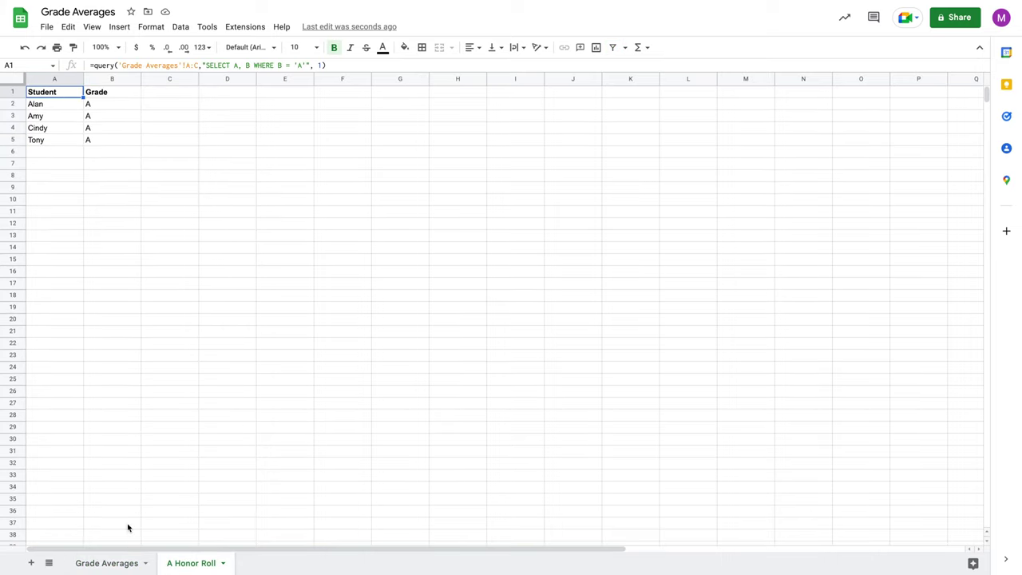
click(106, 563)
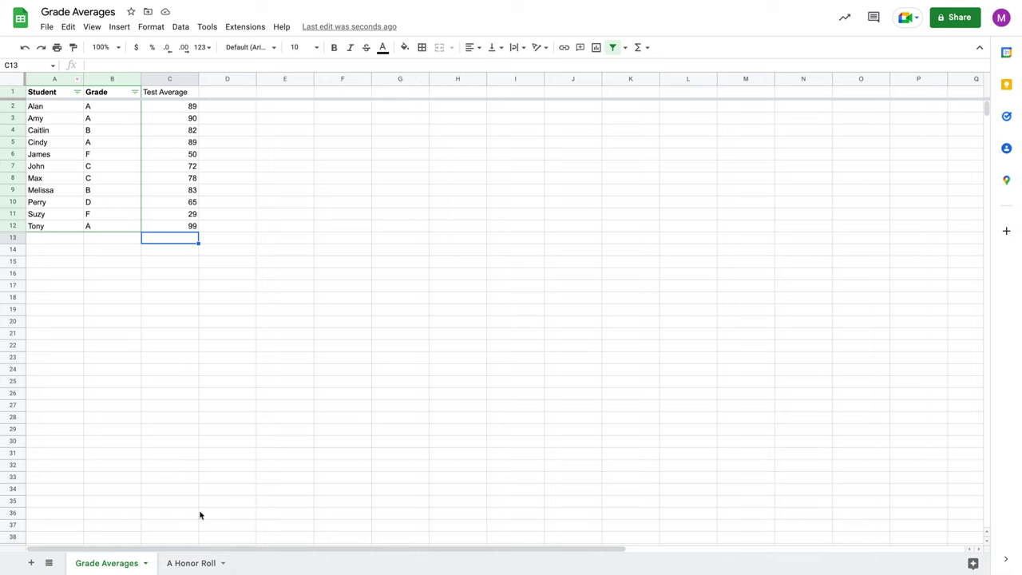
click(188, 562)
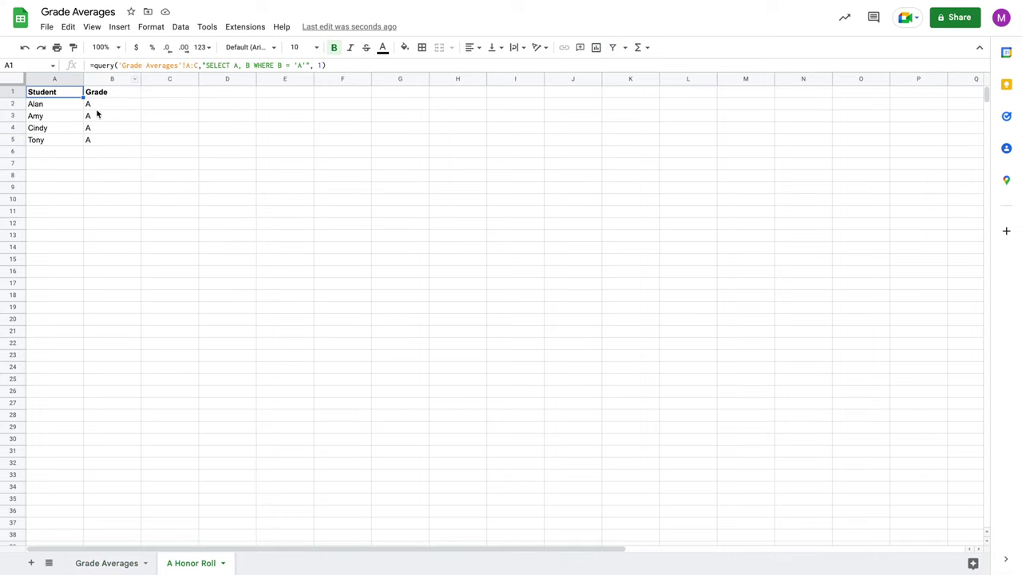
click(124, 562)
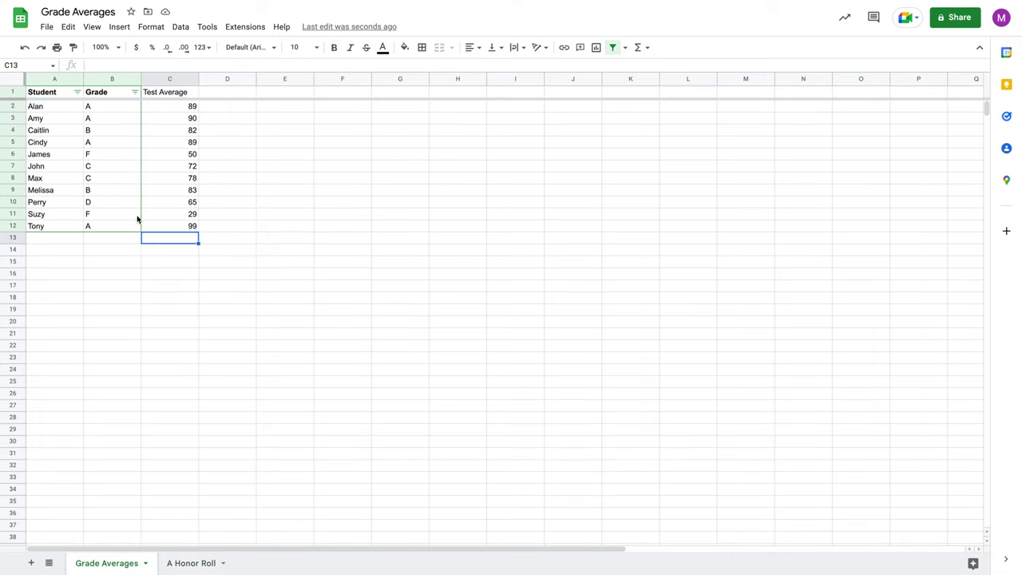
click(189, 568)
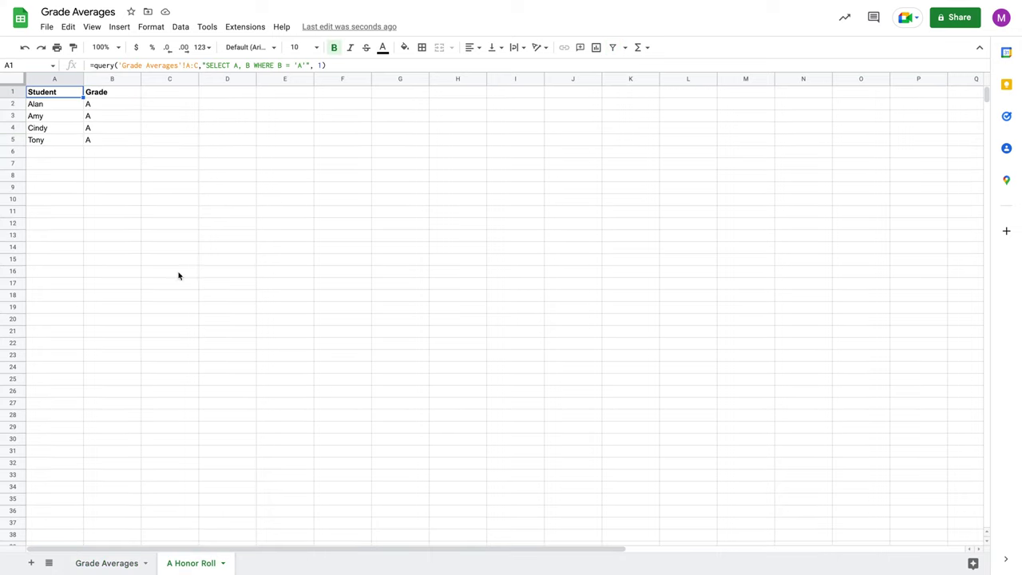
click(166, 95)
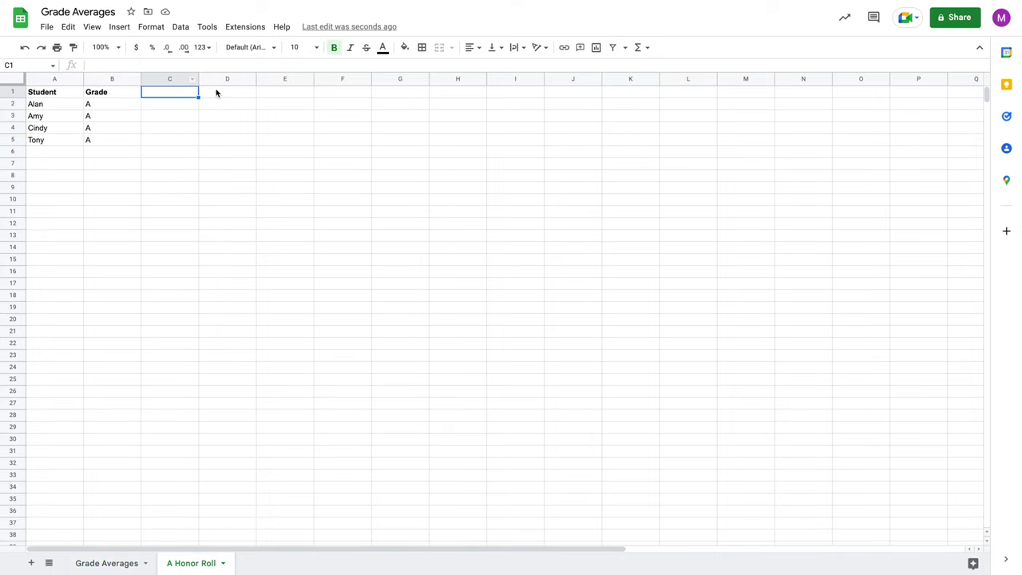
click(217, 94)
click(273, 96)
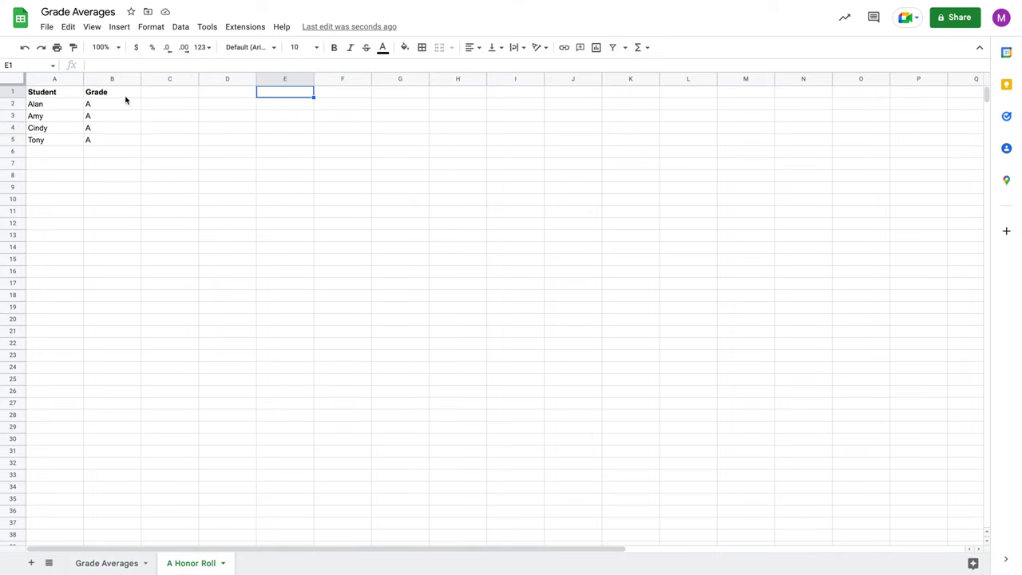
click(60, 92)
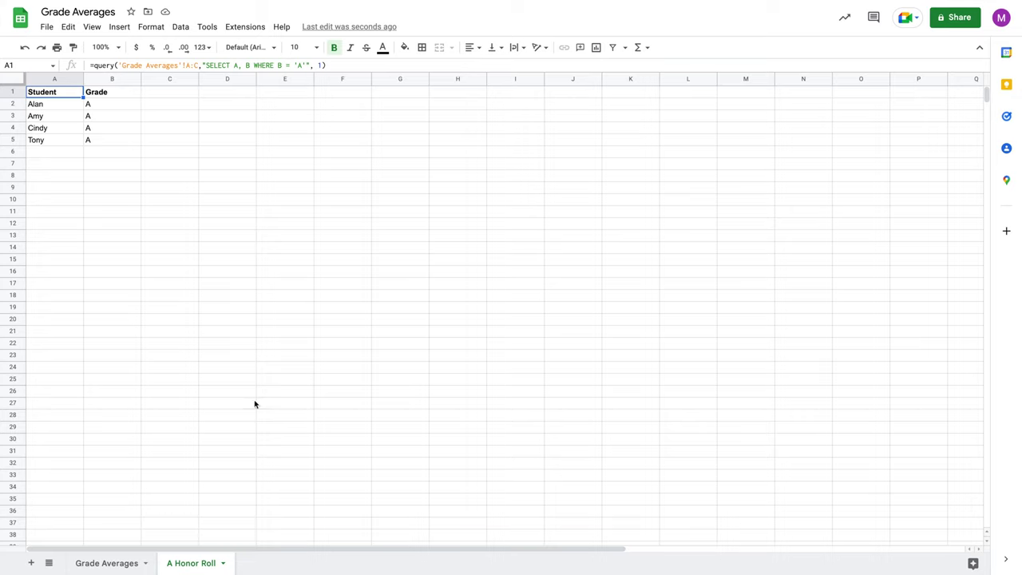
Highlight 'A, B' in the SELECT clause of the A1 query in the formula bar.
click(235, 65)
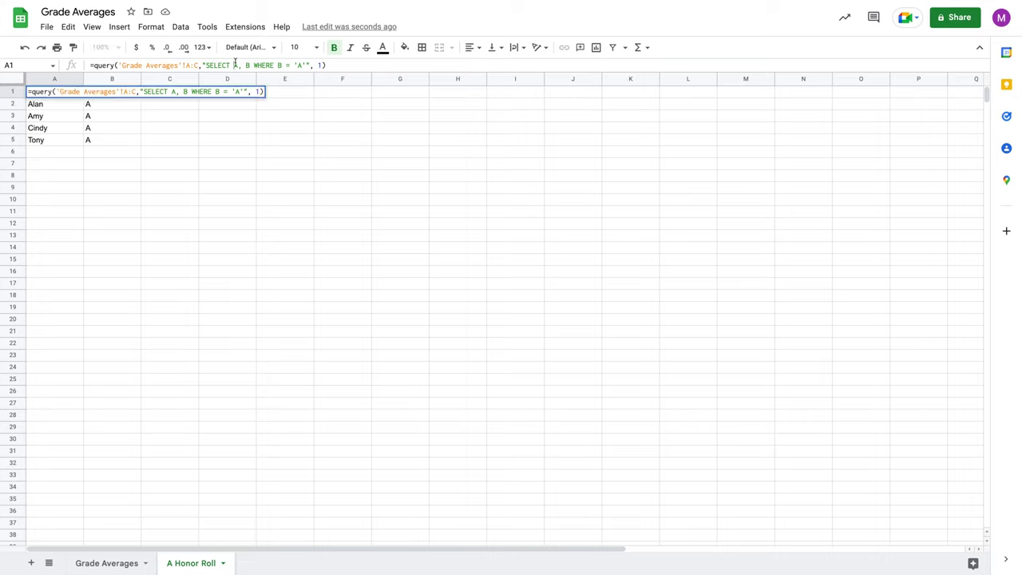
drag(235, 65, 253, 64)
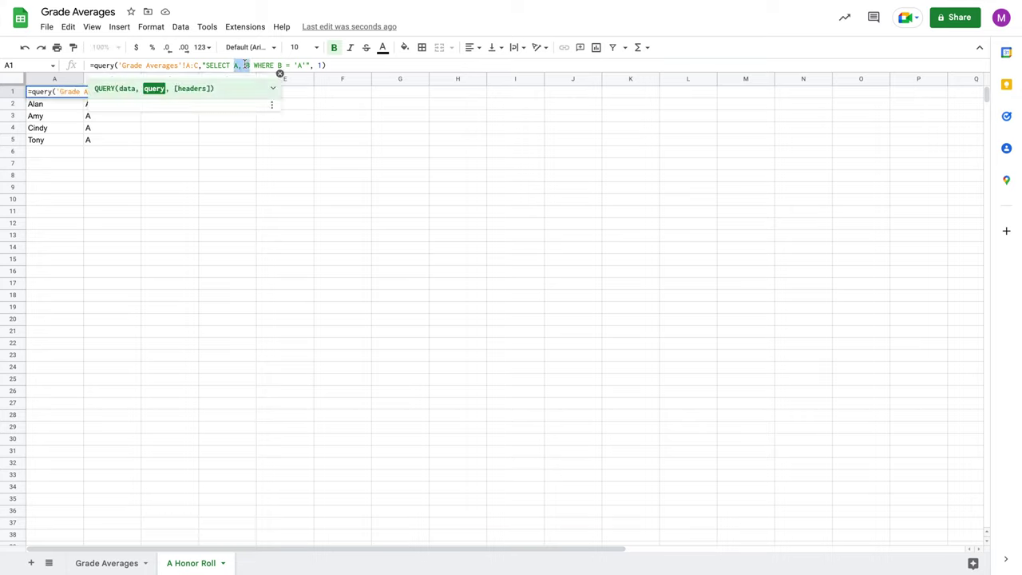